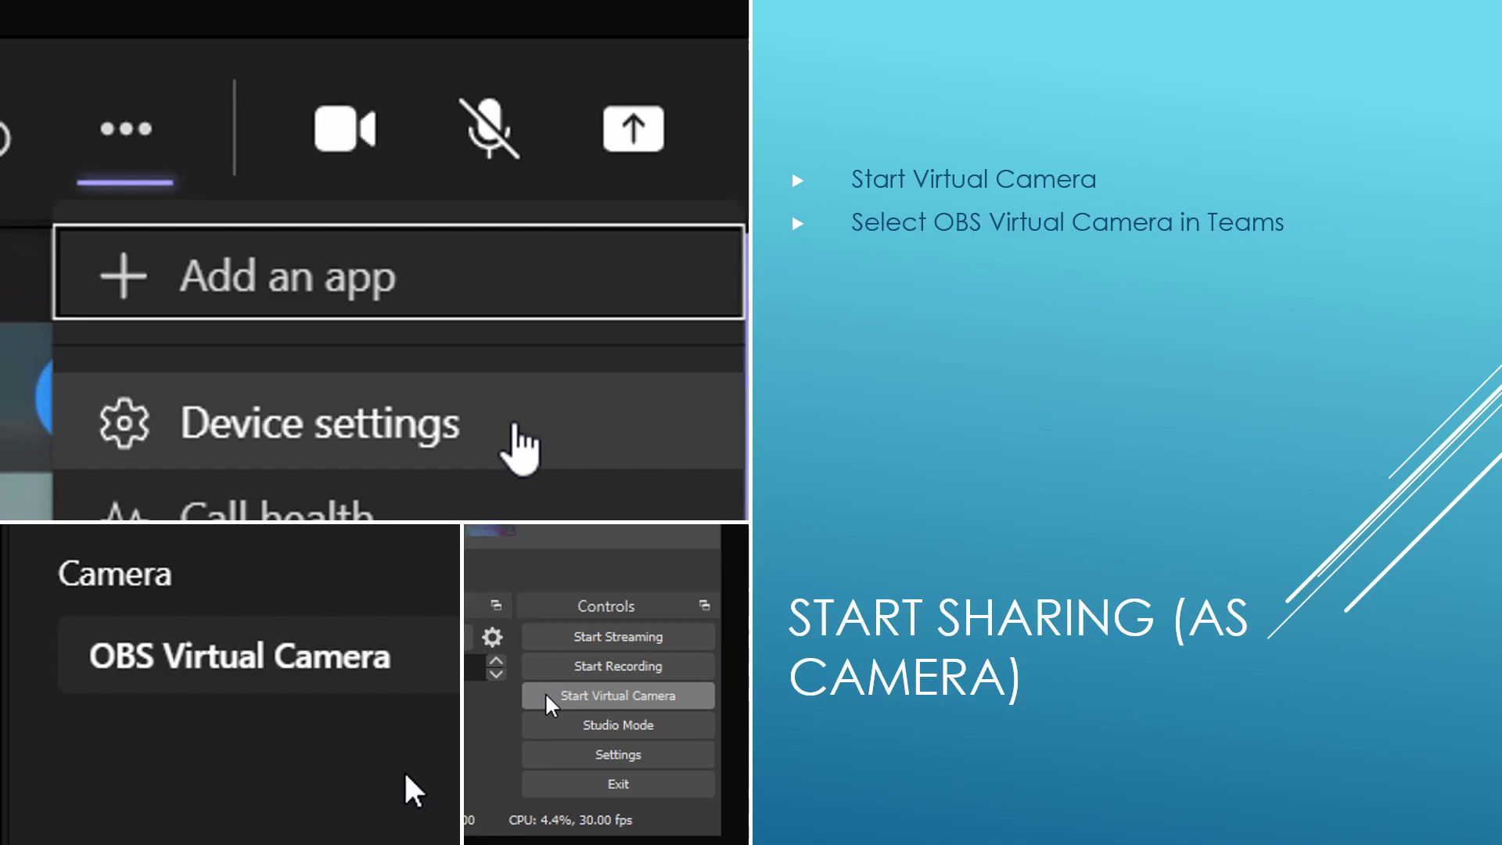
- Advance to the 'Start Sharing (as screen share – new function)' slide
key(Right)
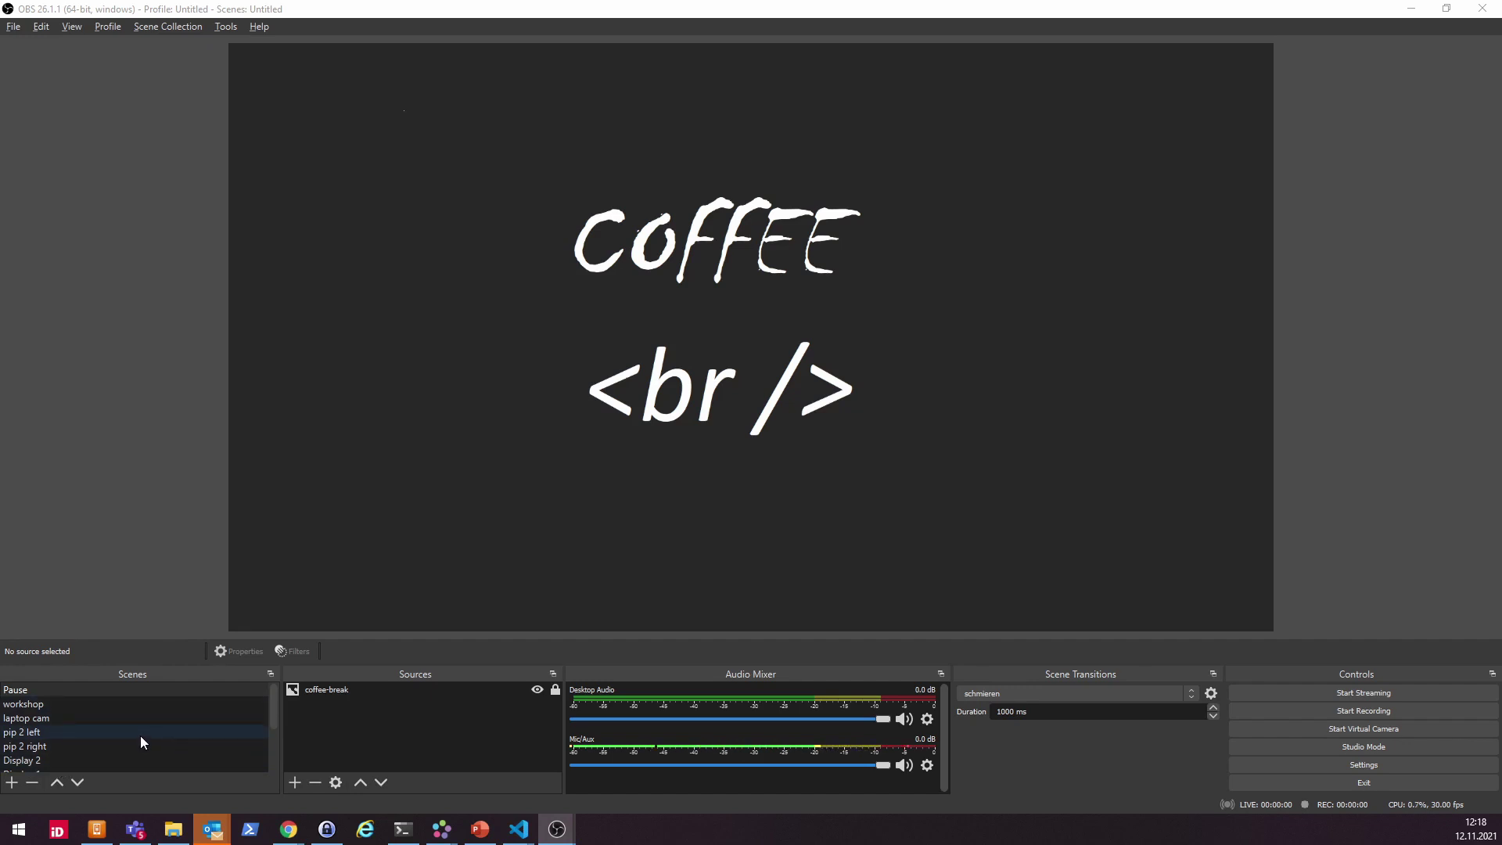
- Create a new scene named 'doc cam' in the Scenes list
click(10, 783)
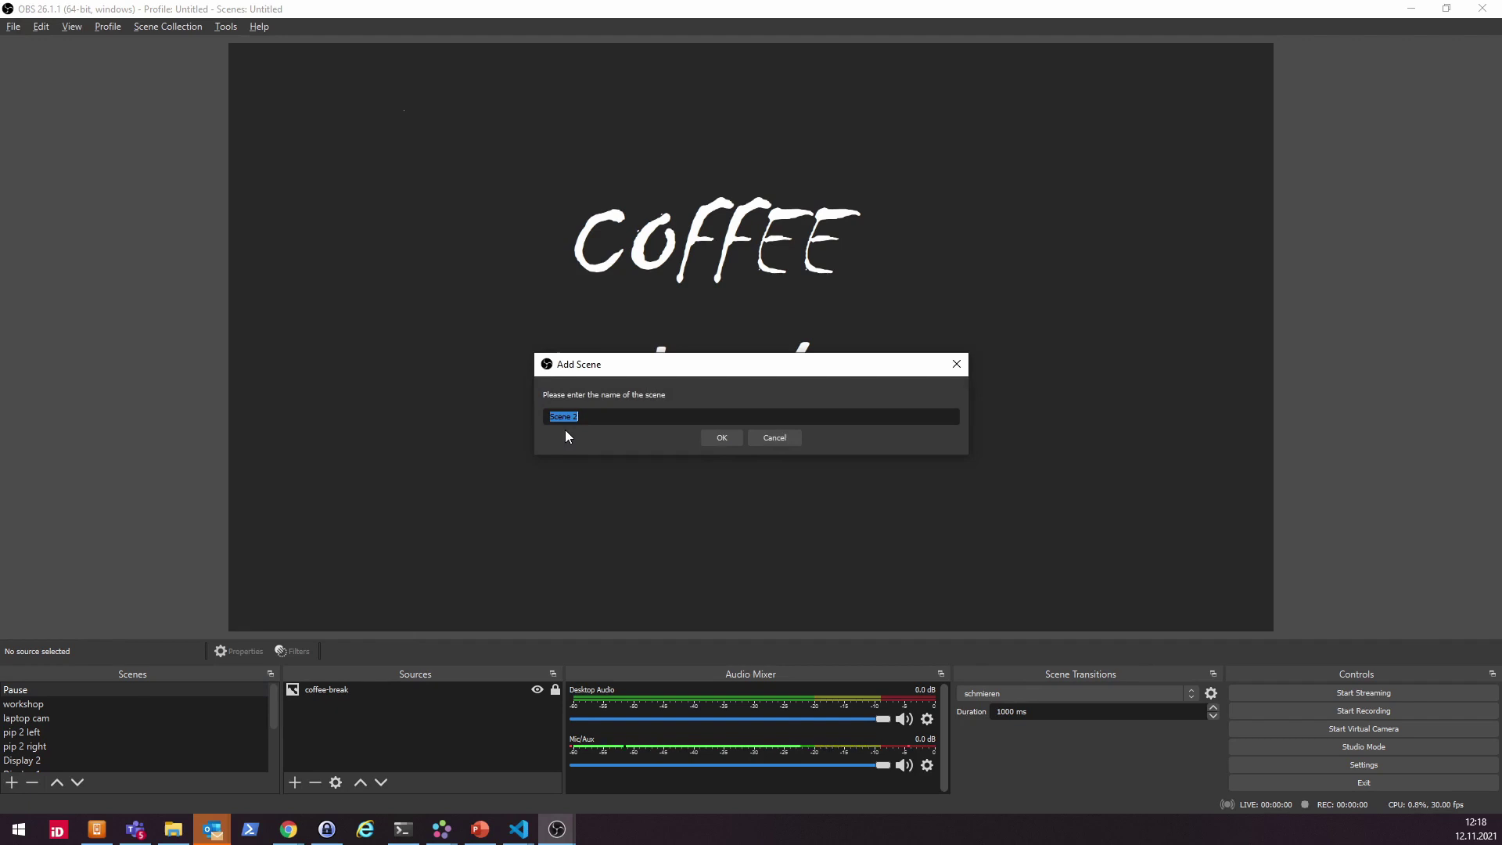
text(doc cam)
key(Return)
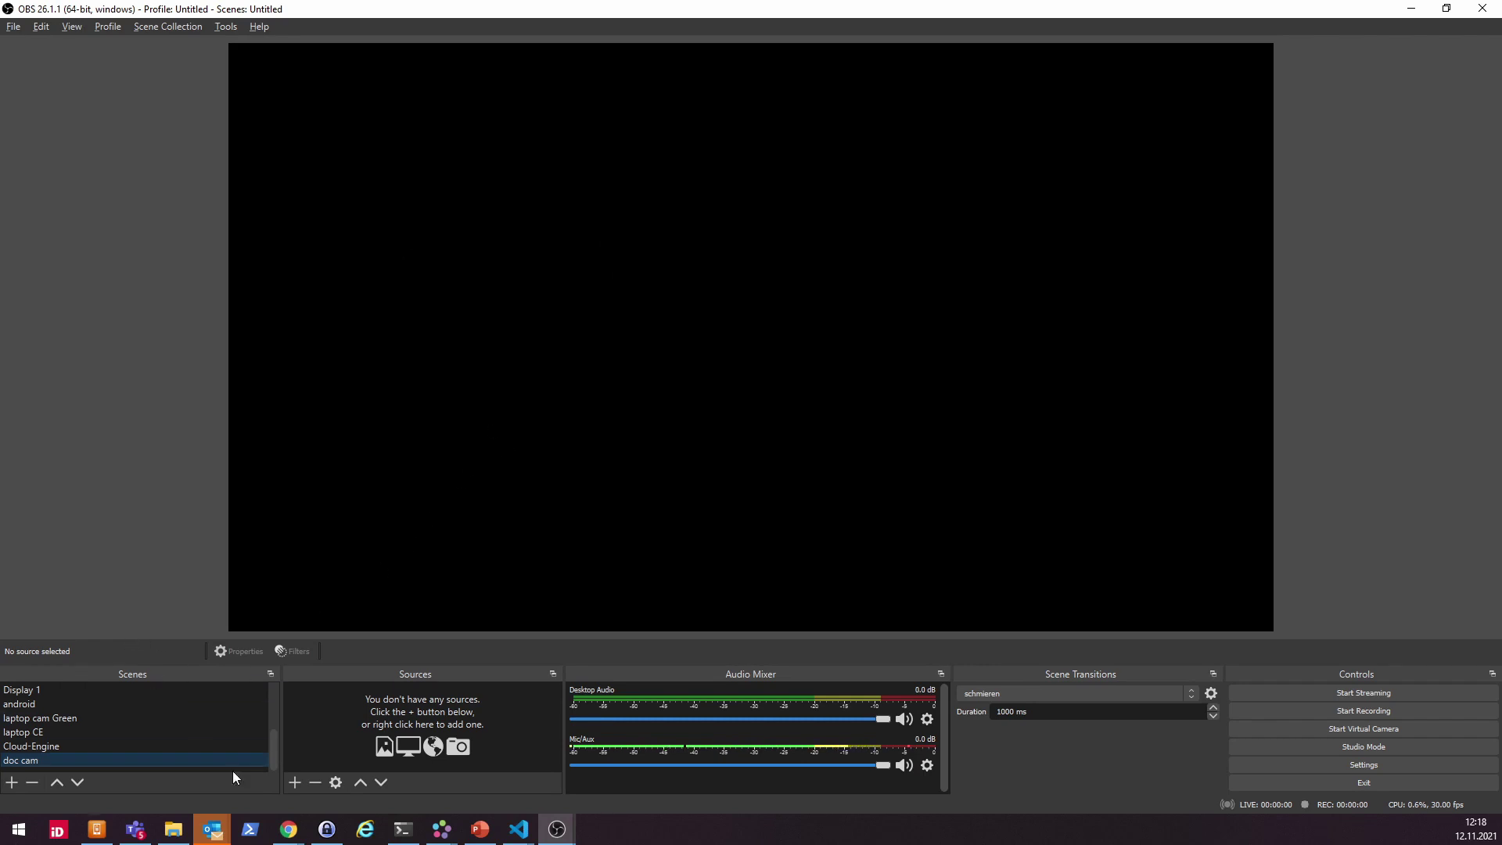
- Add a Video Capture Device source and name it 'doc webcam'
click(295, 782)
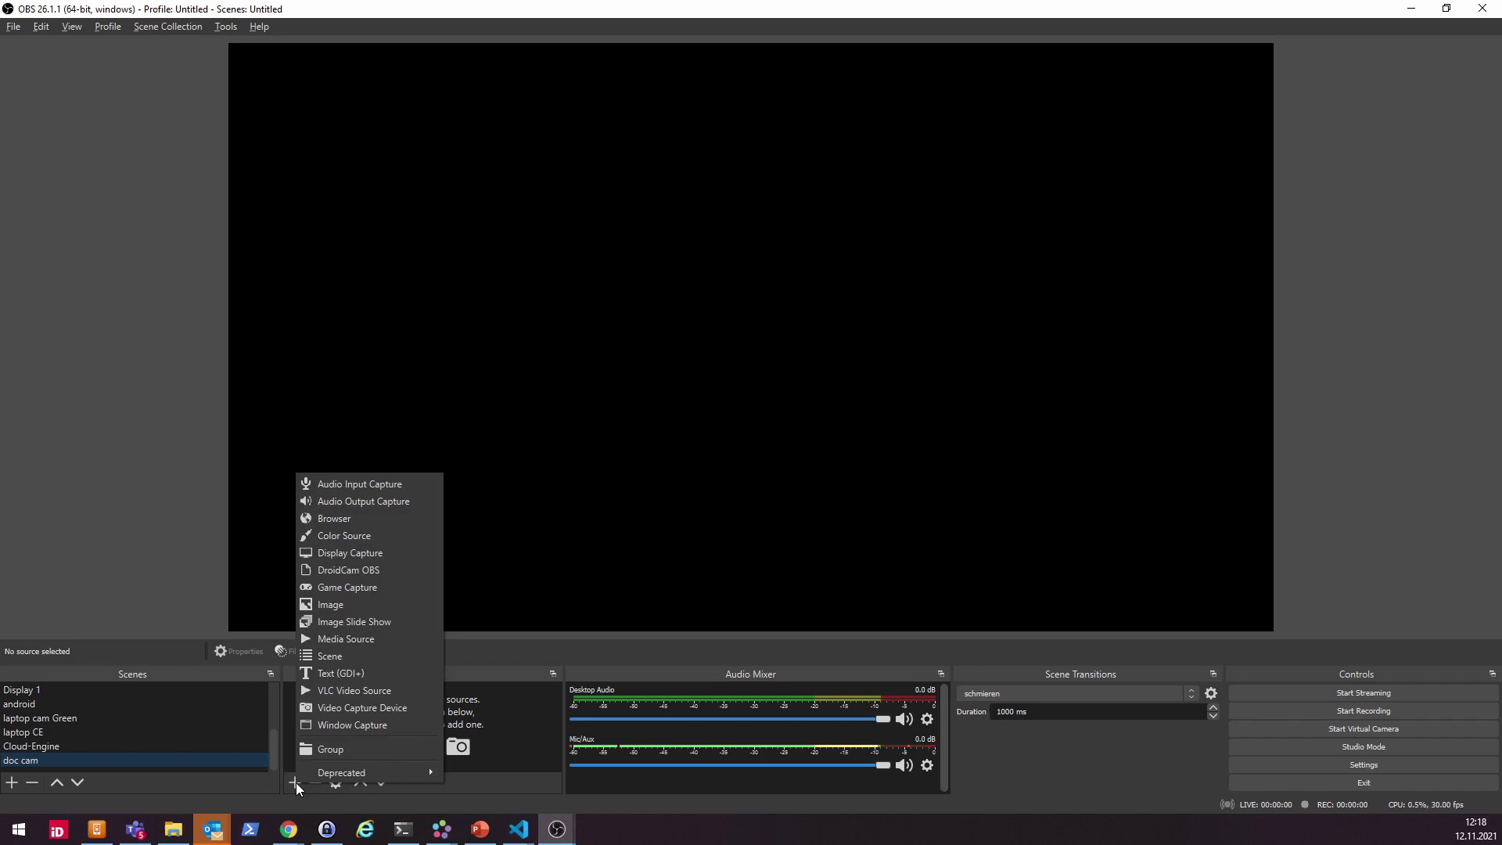
click(415, 710)
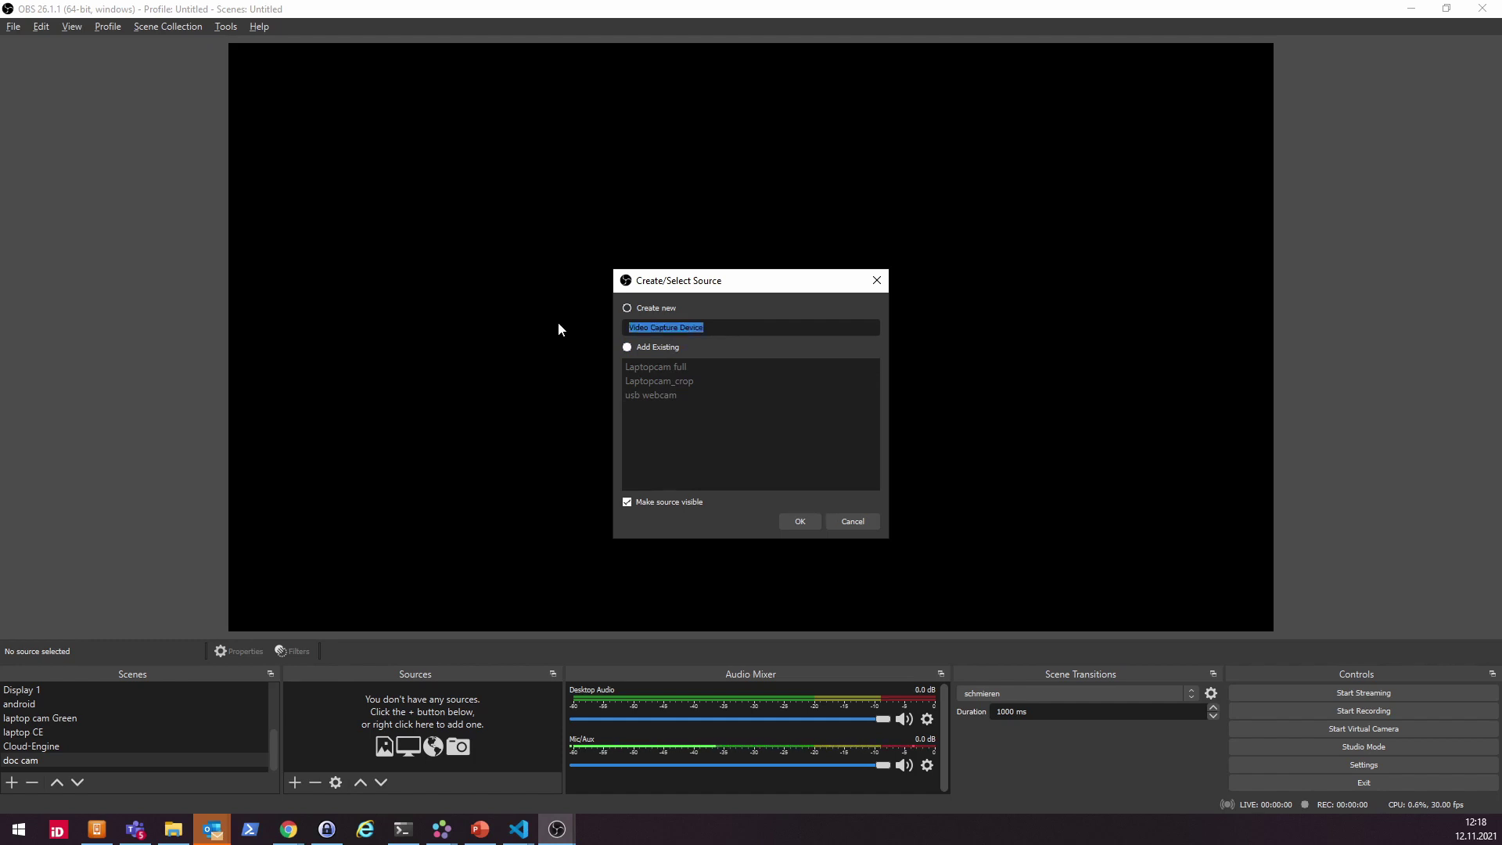
text(doc)
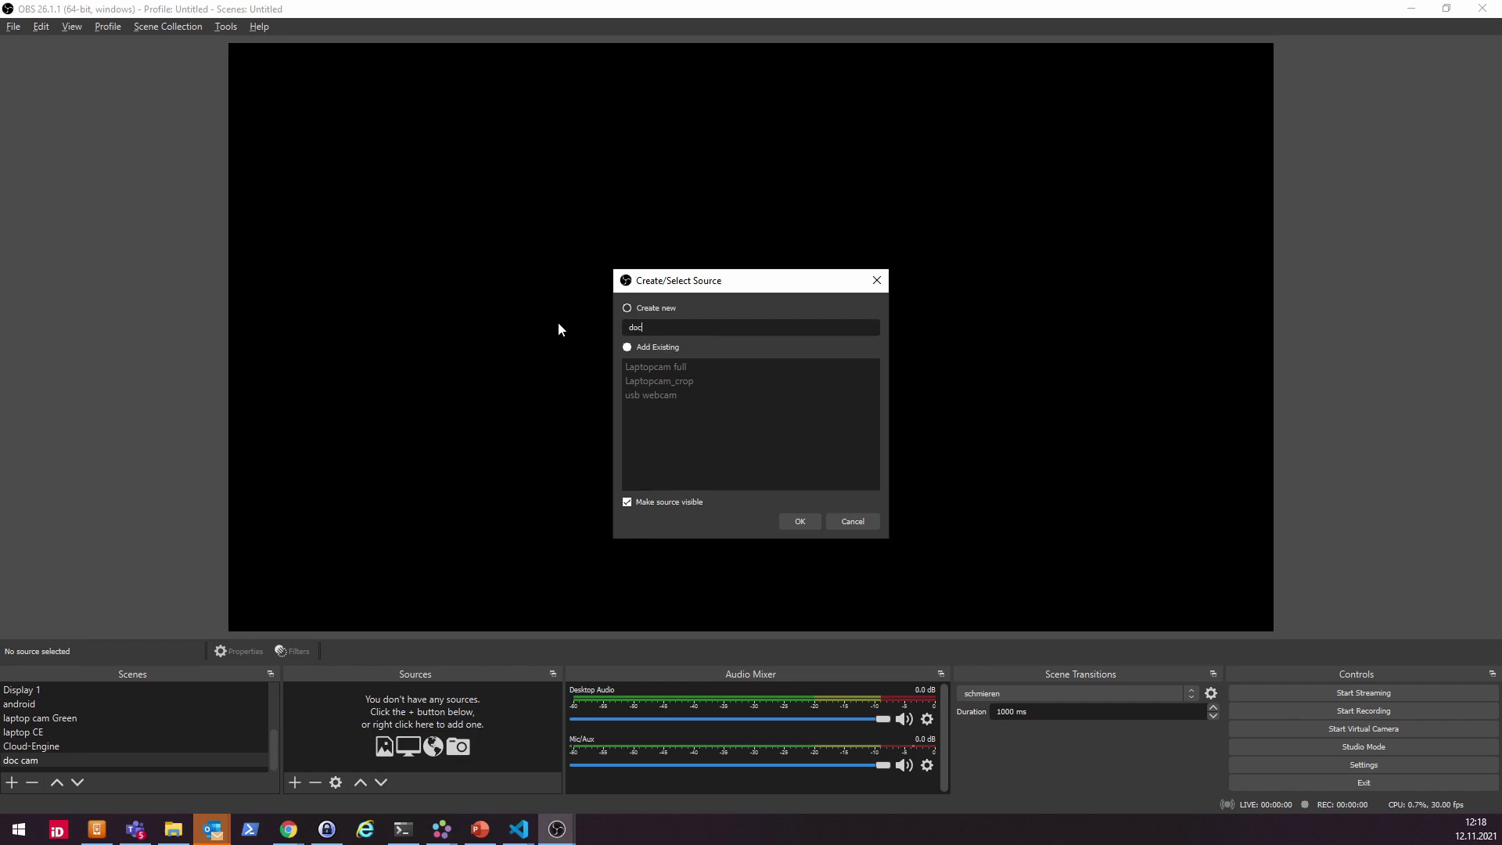
text( webcam)
- Set the doc webcam source's device to Lenovo 500 RGB Camera and confirm
click(792, 522)
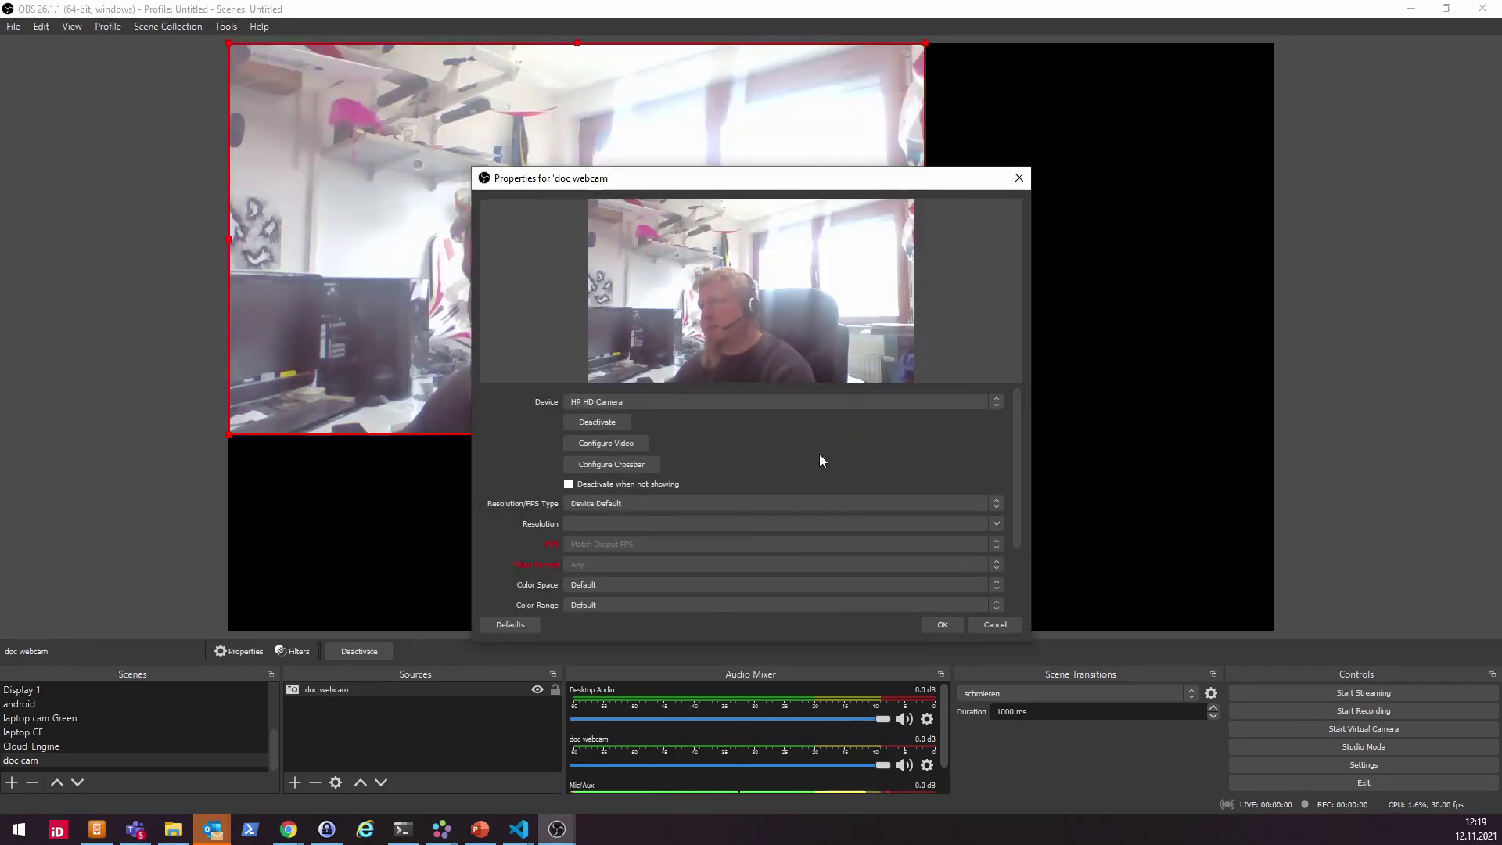
click(702, 402)
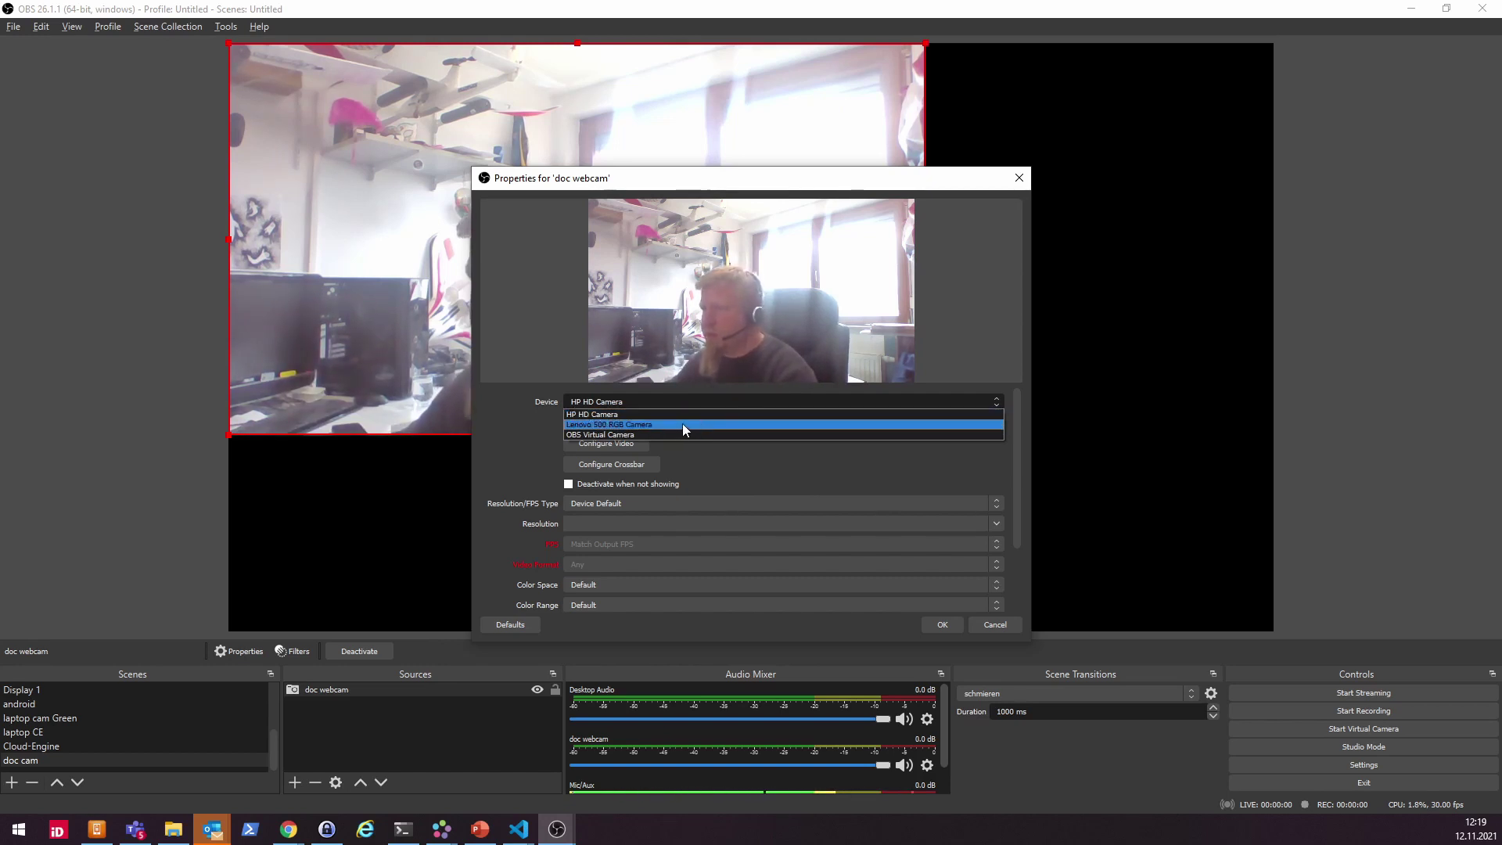
click(682, 424)
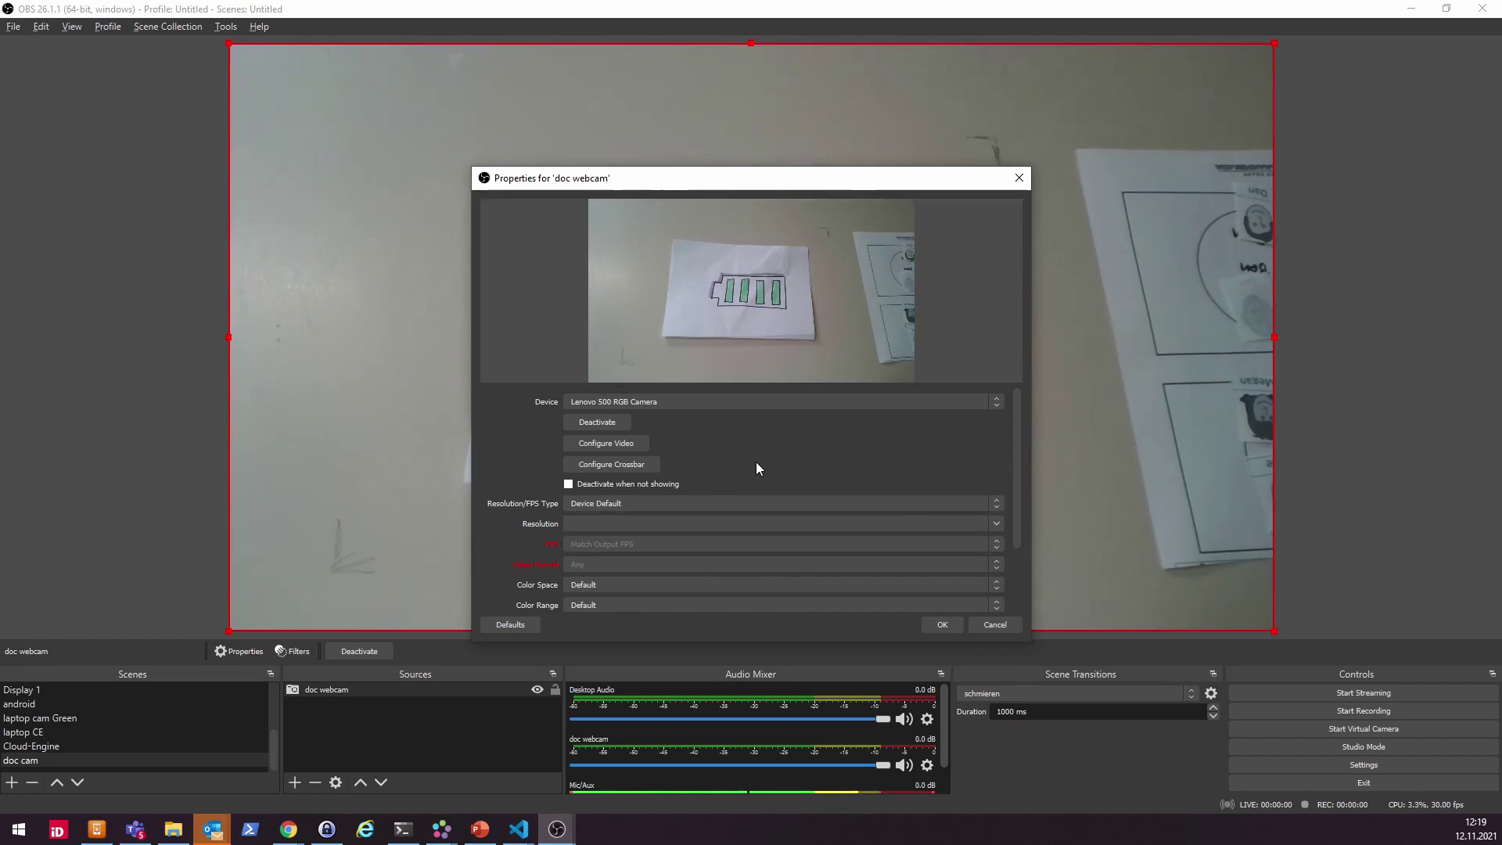
click(940, 625)
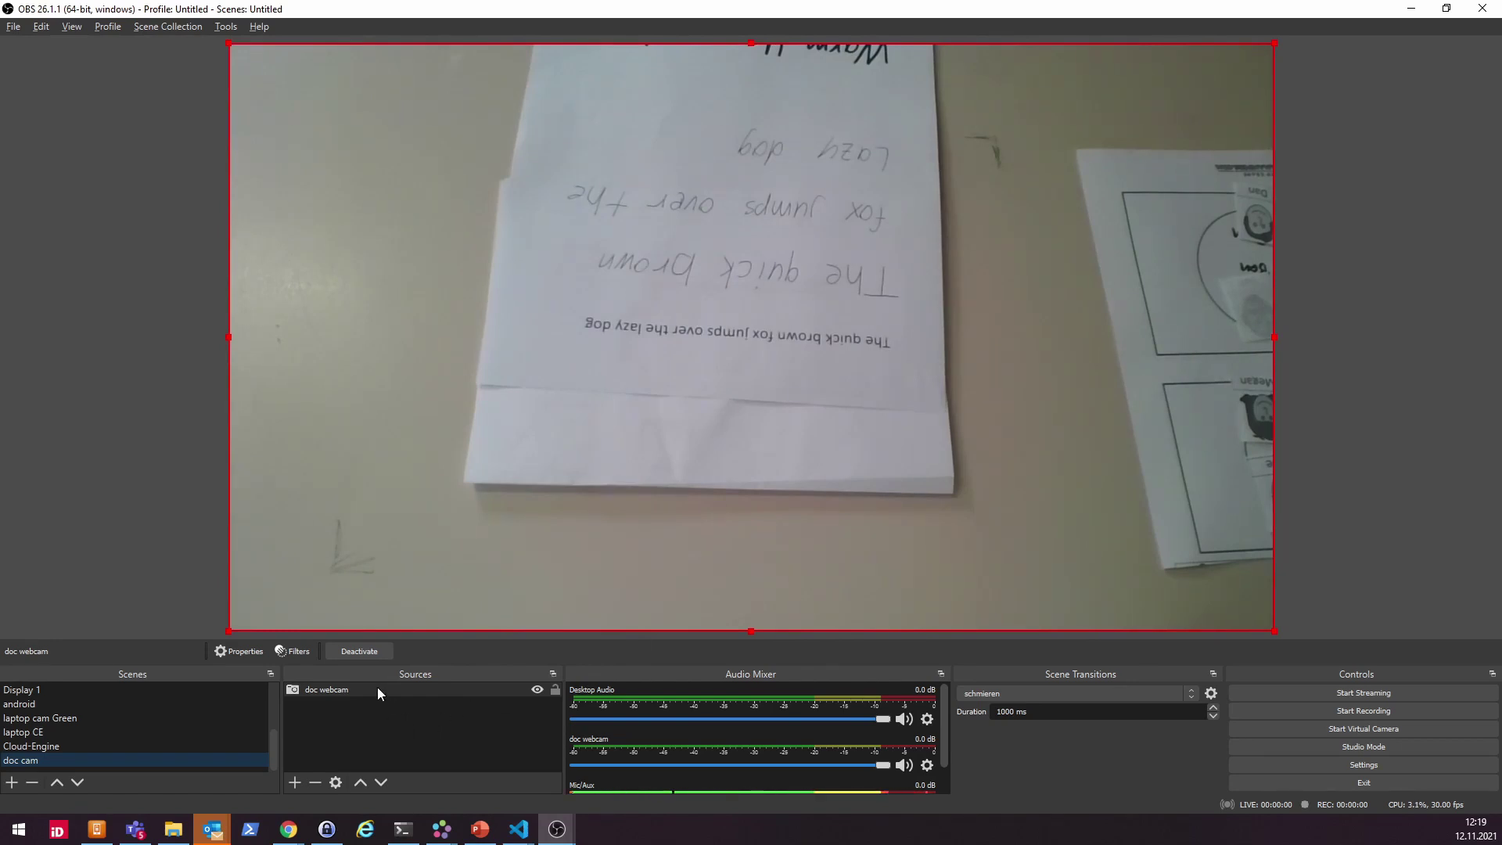
- Rotate the doc webcam source 180 degrees from its Transform menu
right_click(349, 692)
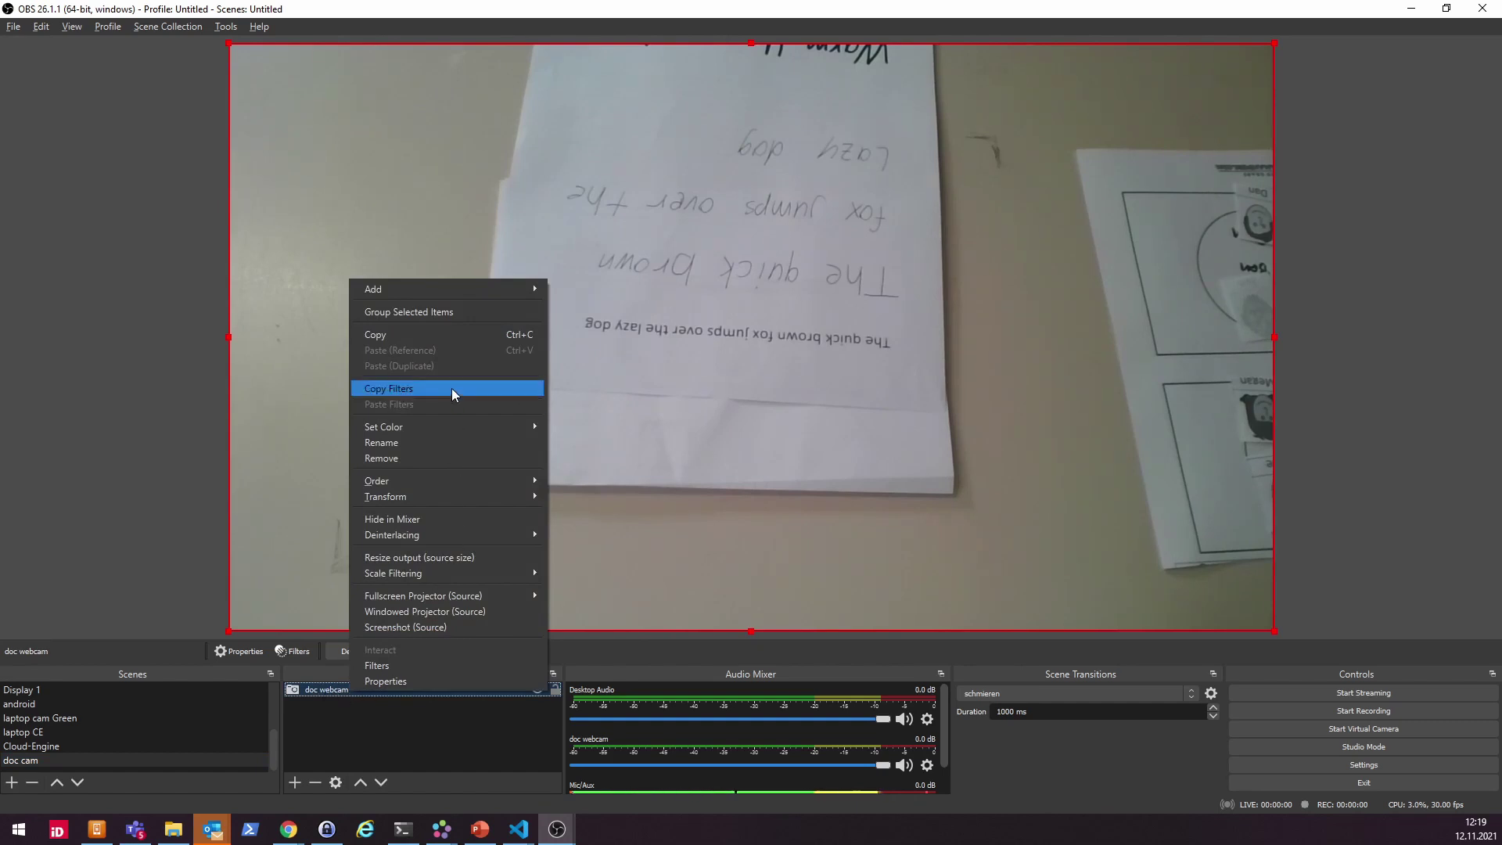
mouse_move(441, 504)
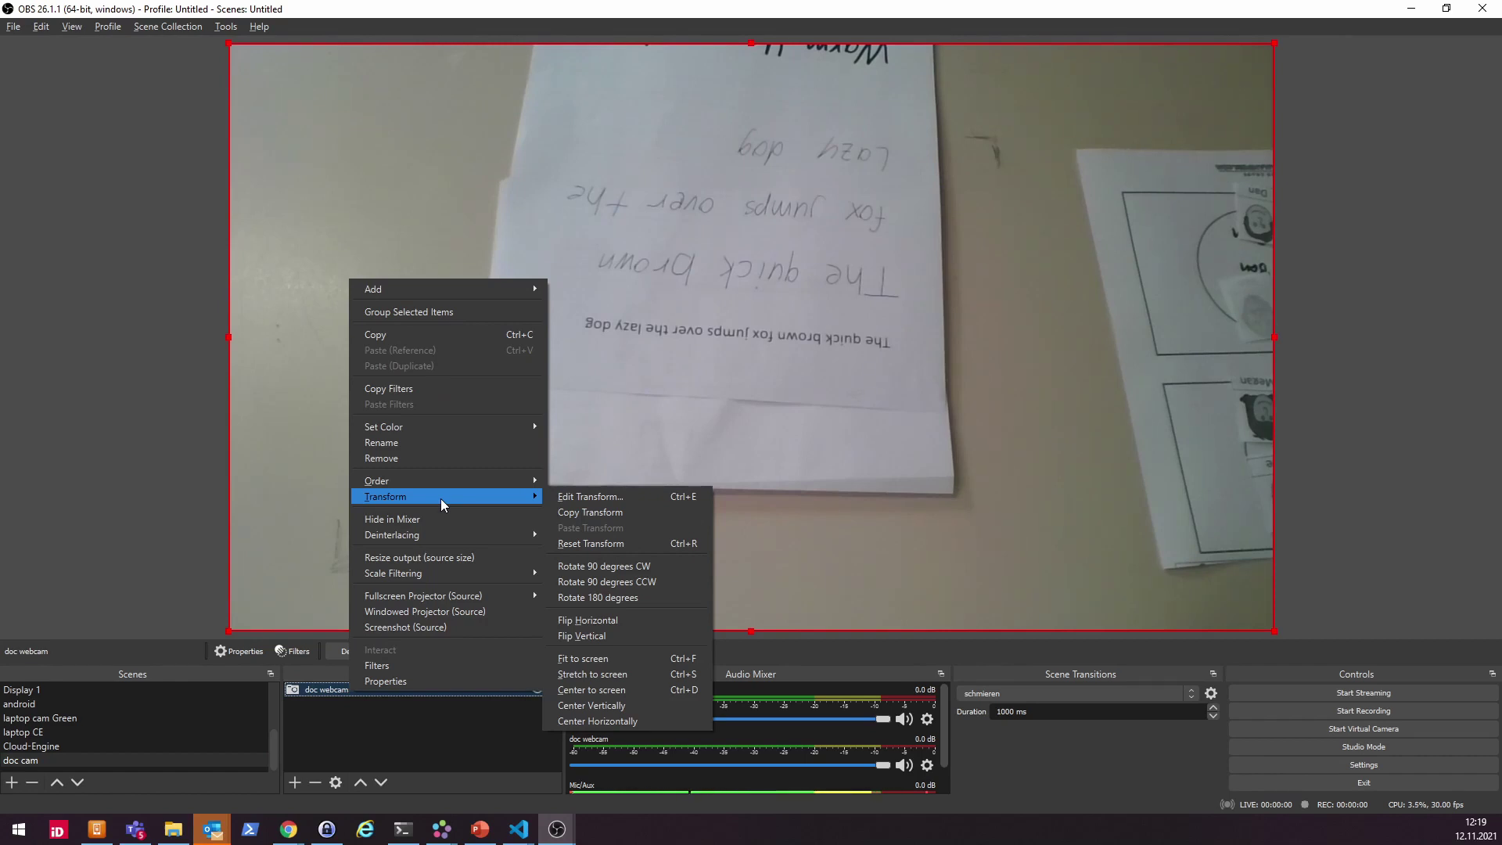
click(638, 598)
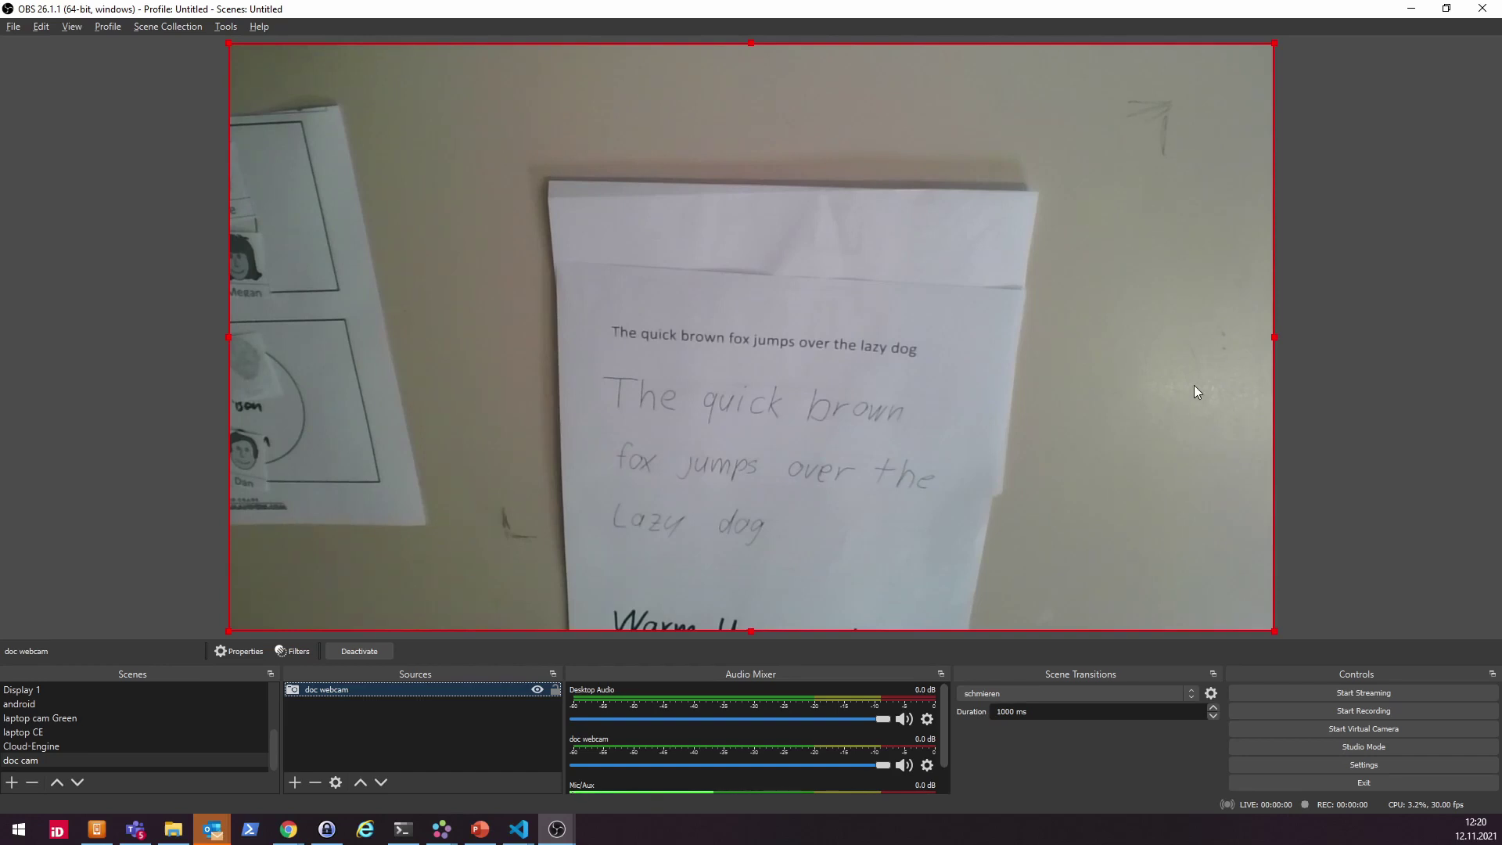
- Crop the doc webcam 80 on the left and 120 on the right in Scene Item Transform
right_click(368, 688)
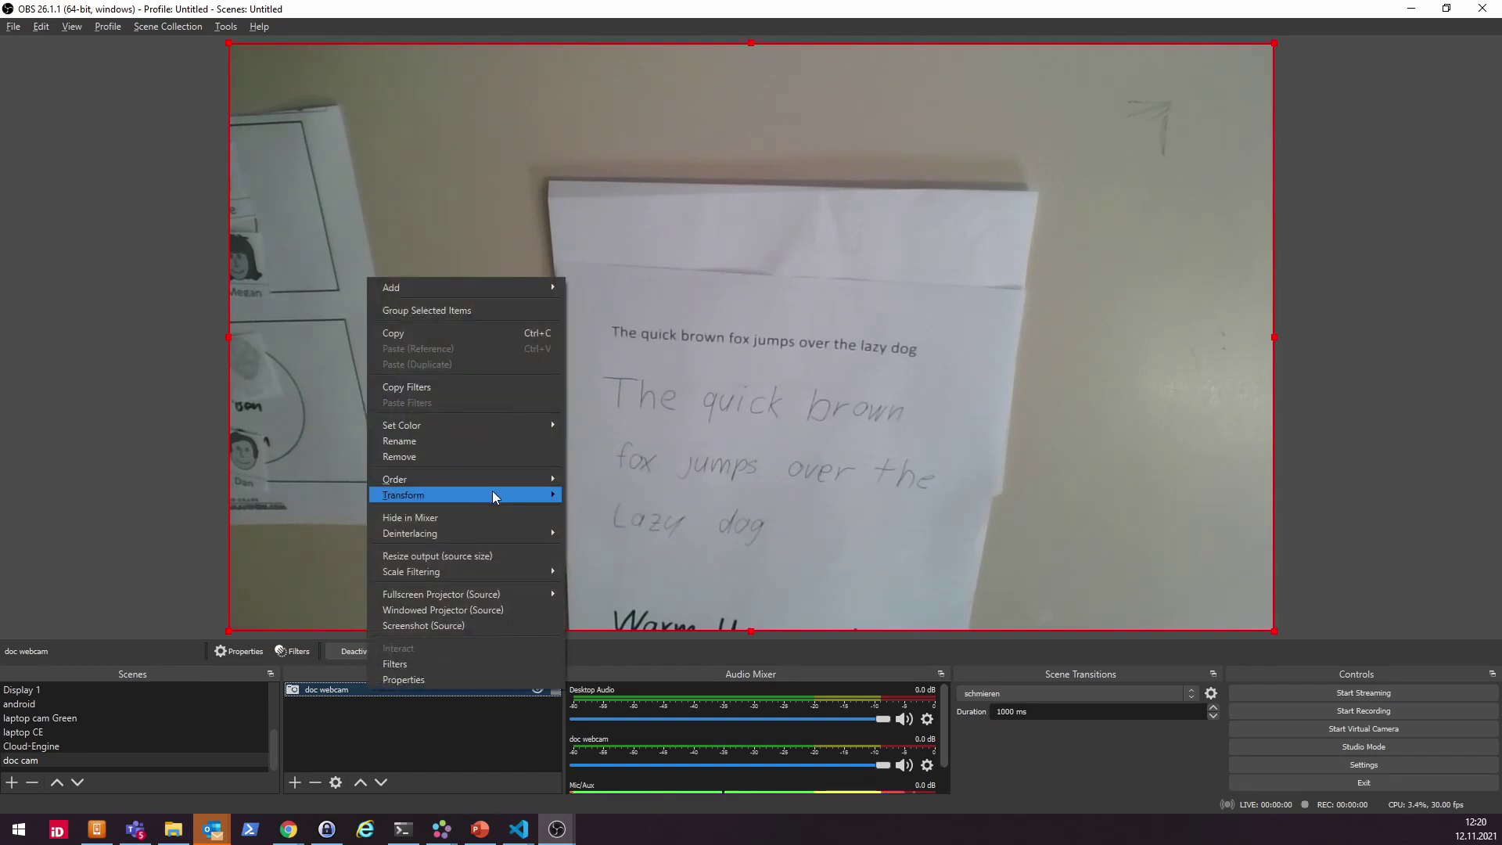
mouse_move(492, 491)
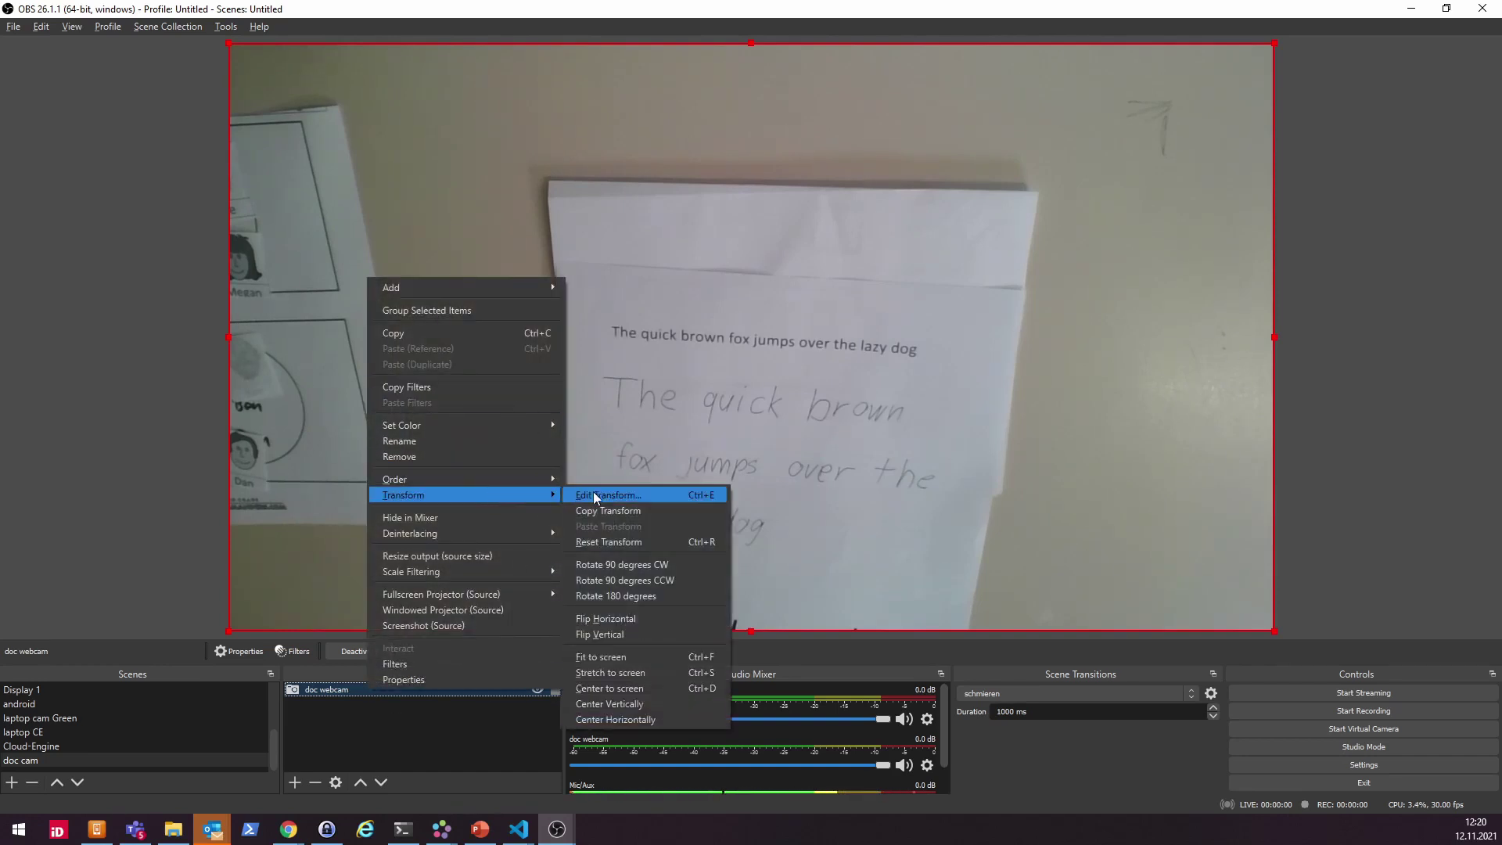
click(681, 495)
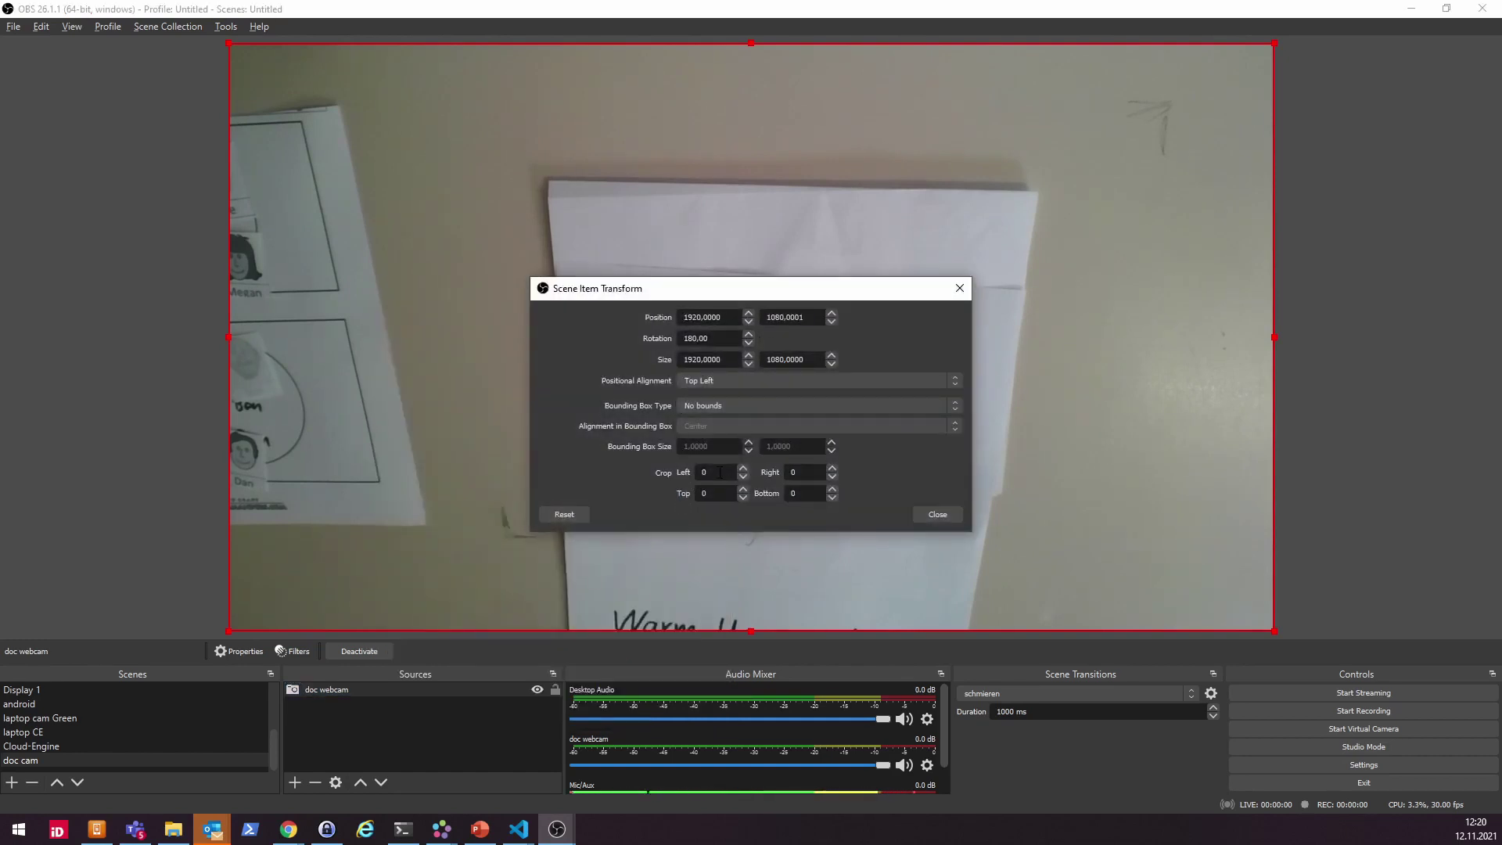
text(80)
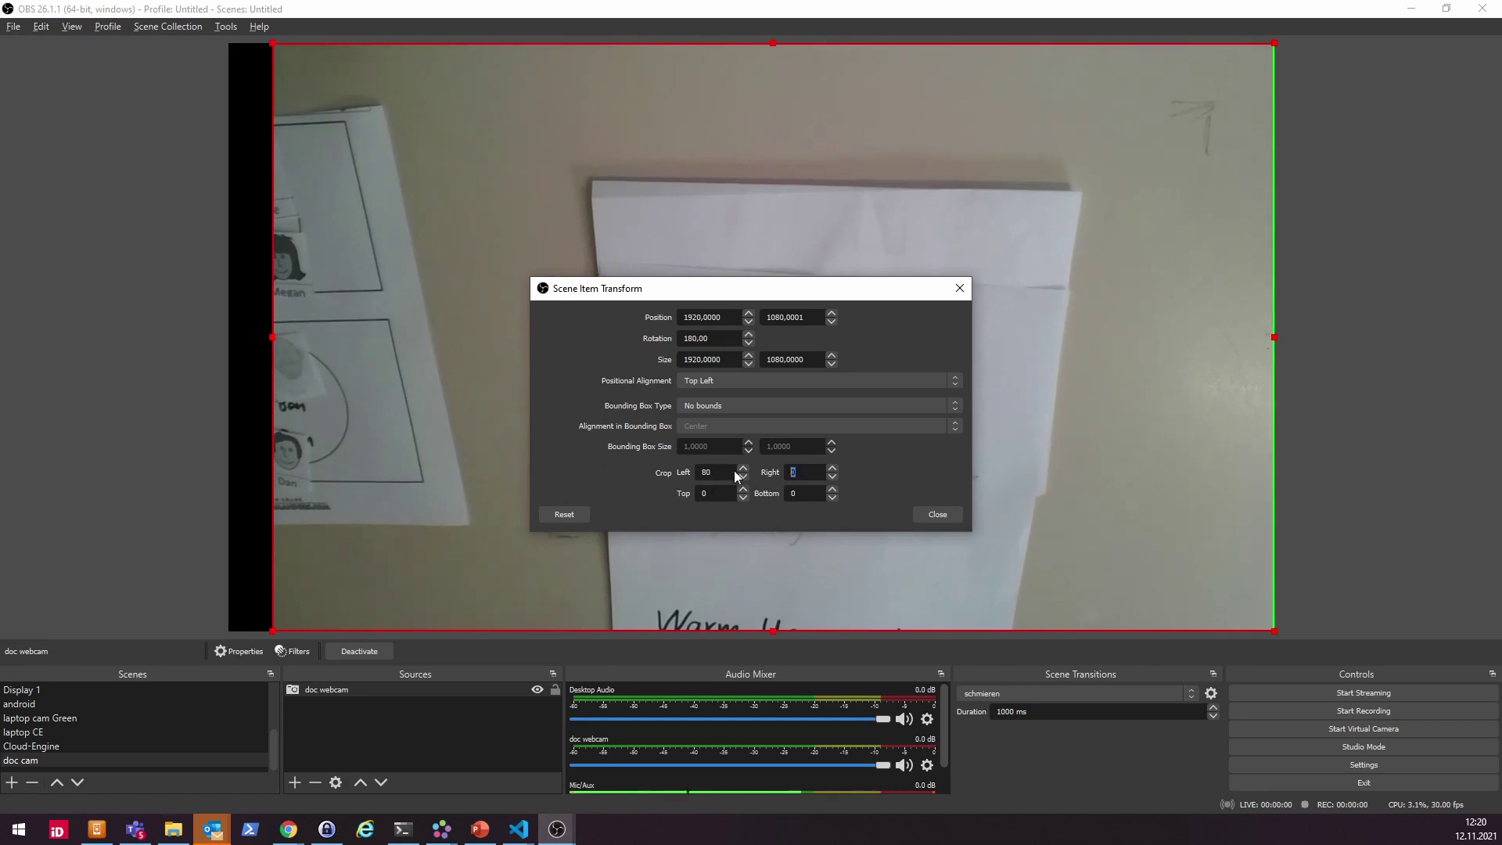
key(Tab)
text(80)
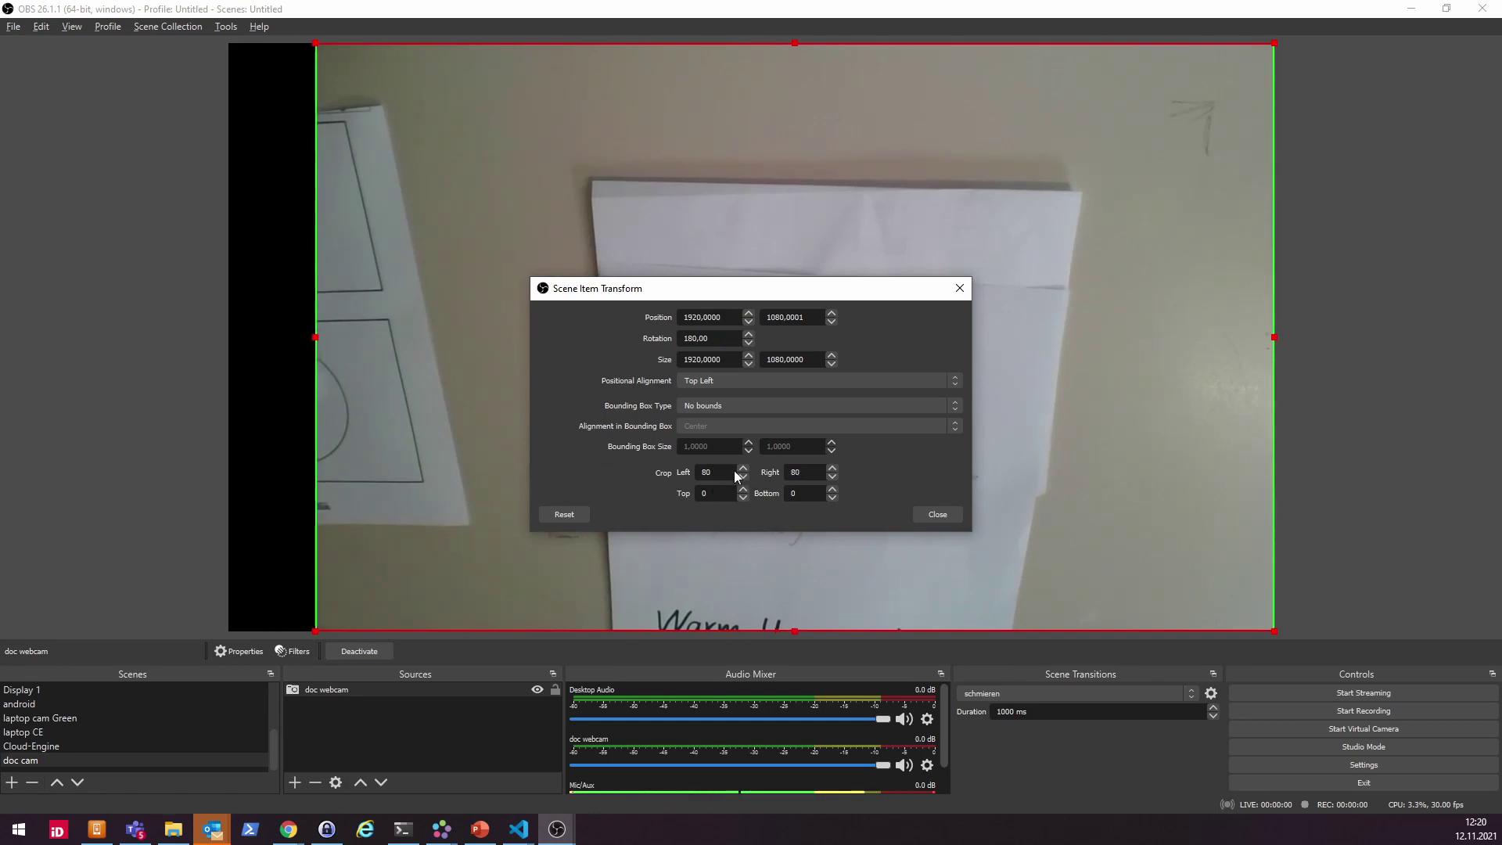
key(BackSpace)
key(BackSpace)
text(120)
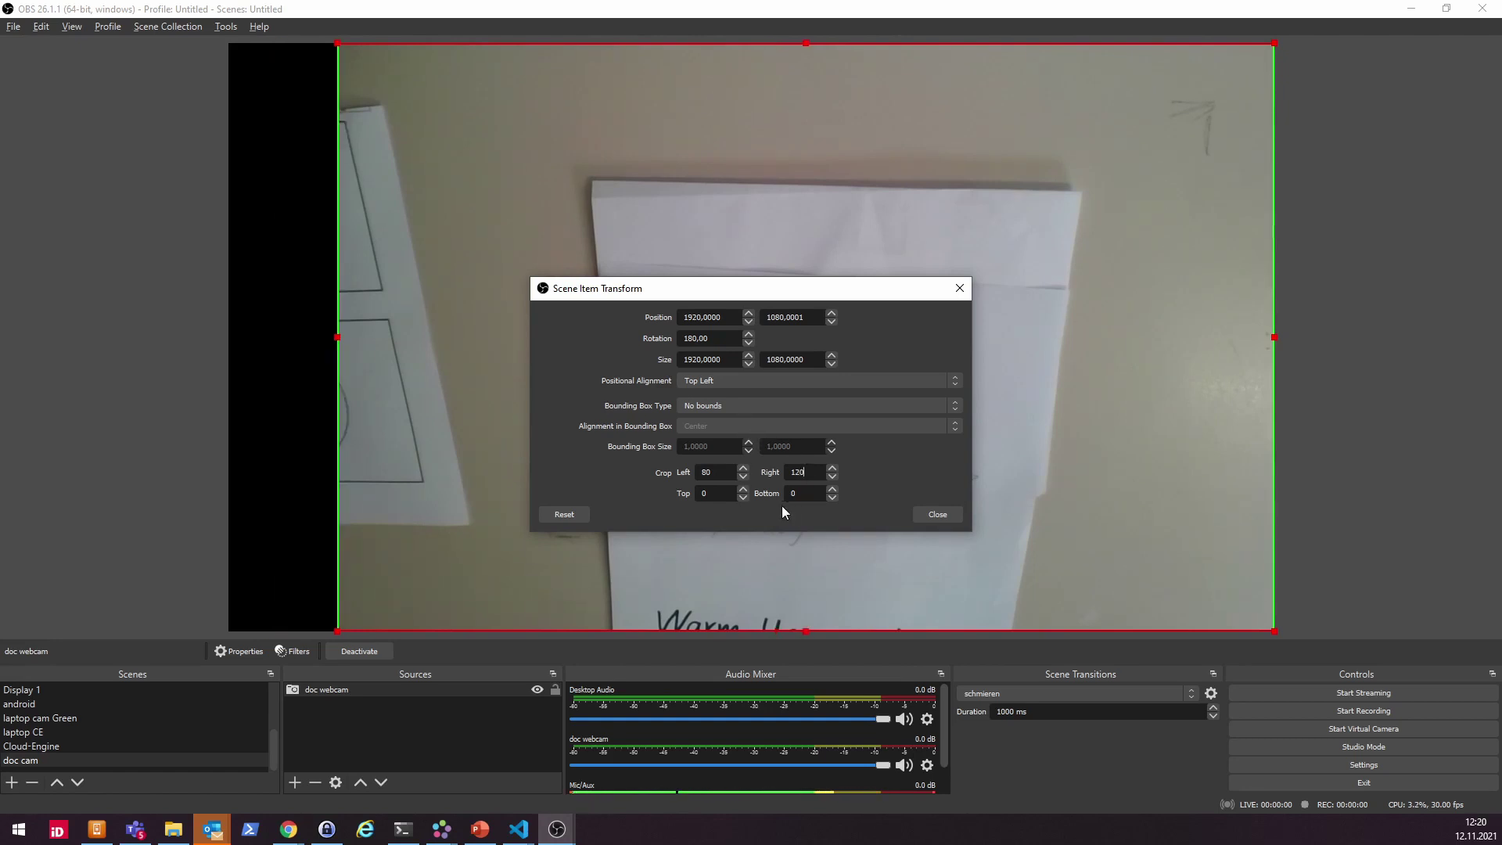
drag(838, 292, 1128, 353)
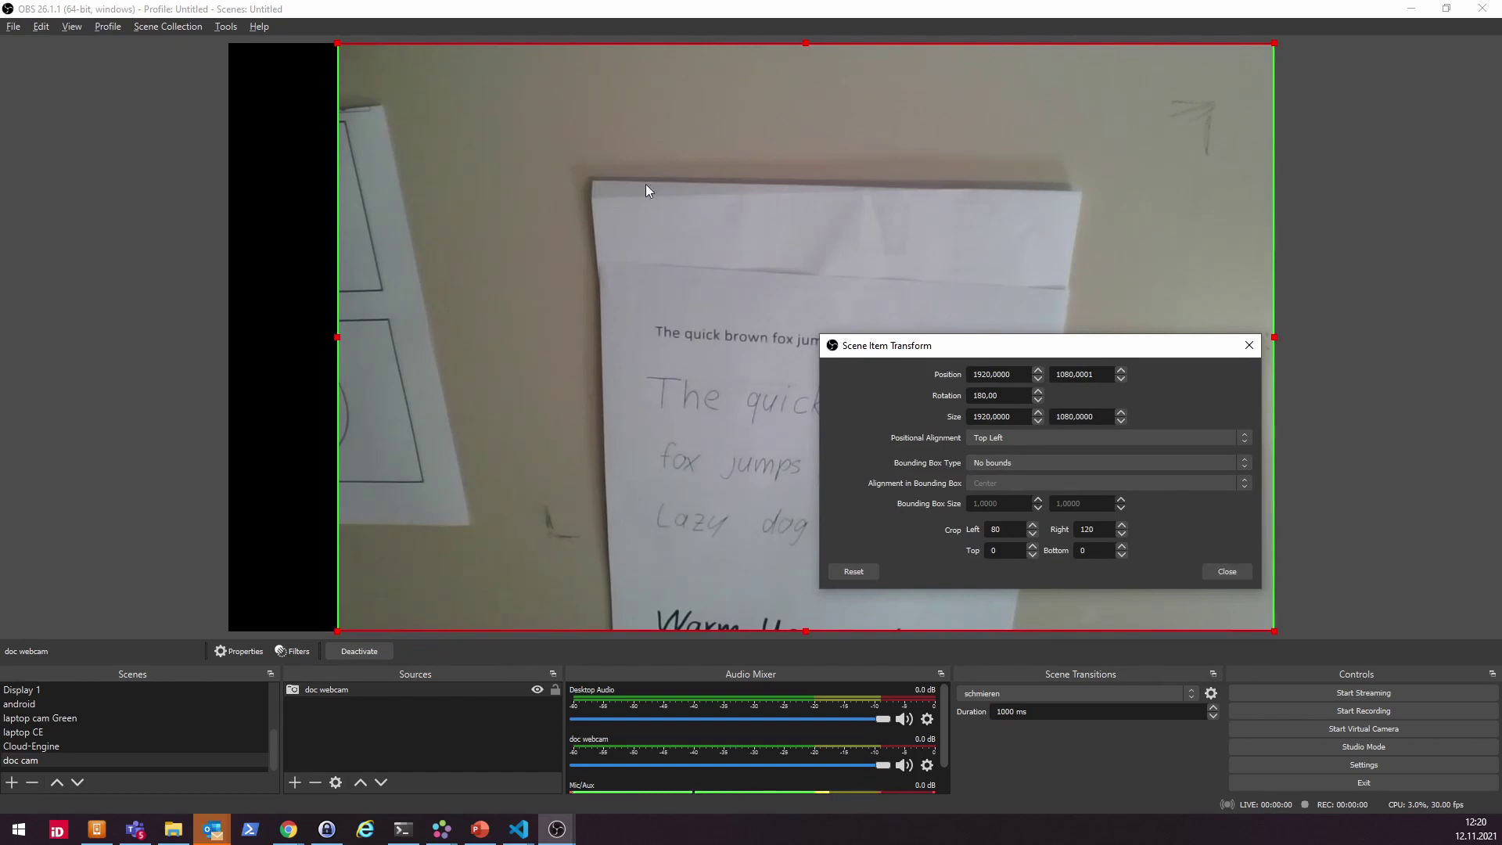
click(1246, 570)
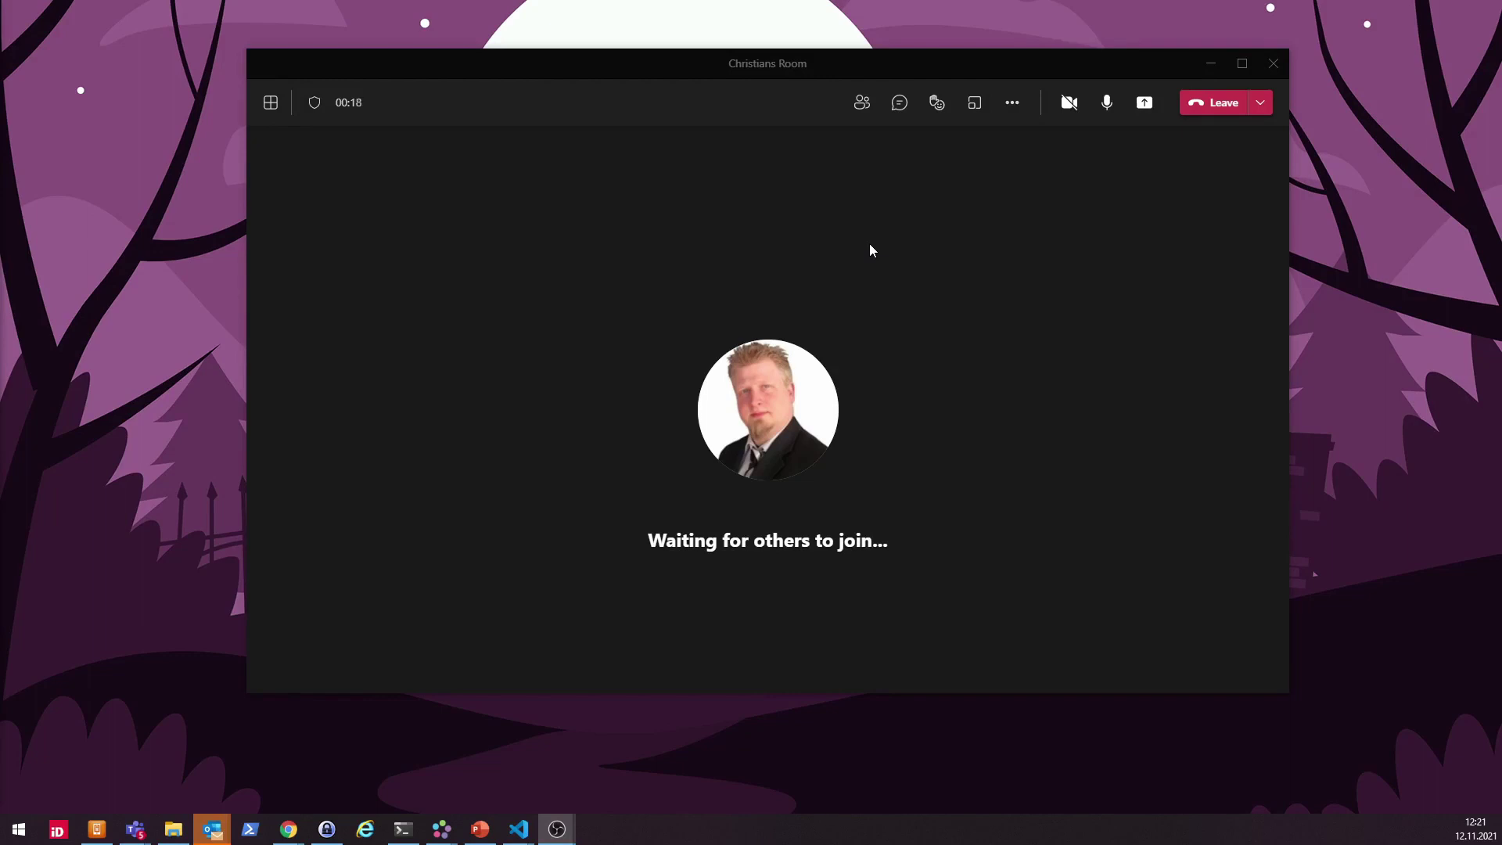
- Select OBS Virtual Camera in Teams device settings and turn the camera on
click(1014, 102)
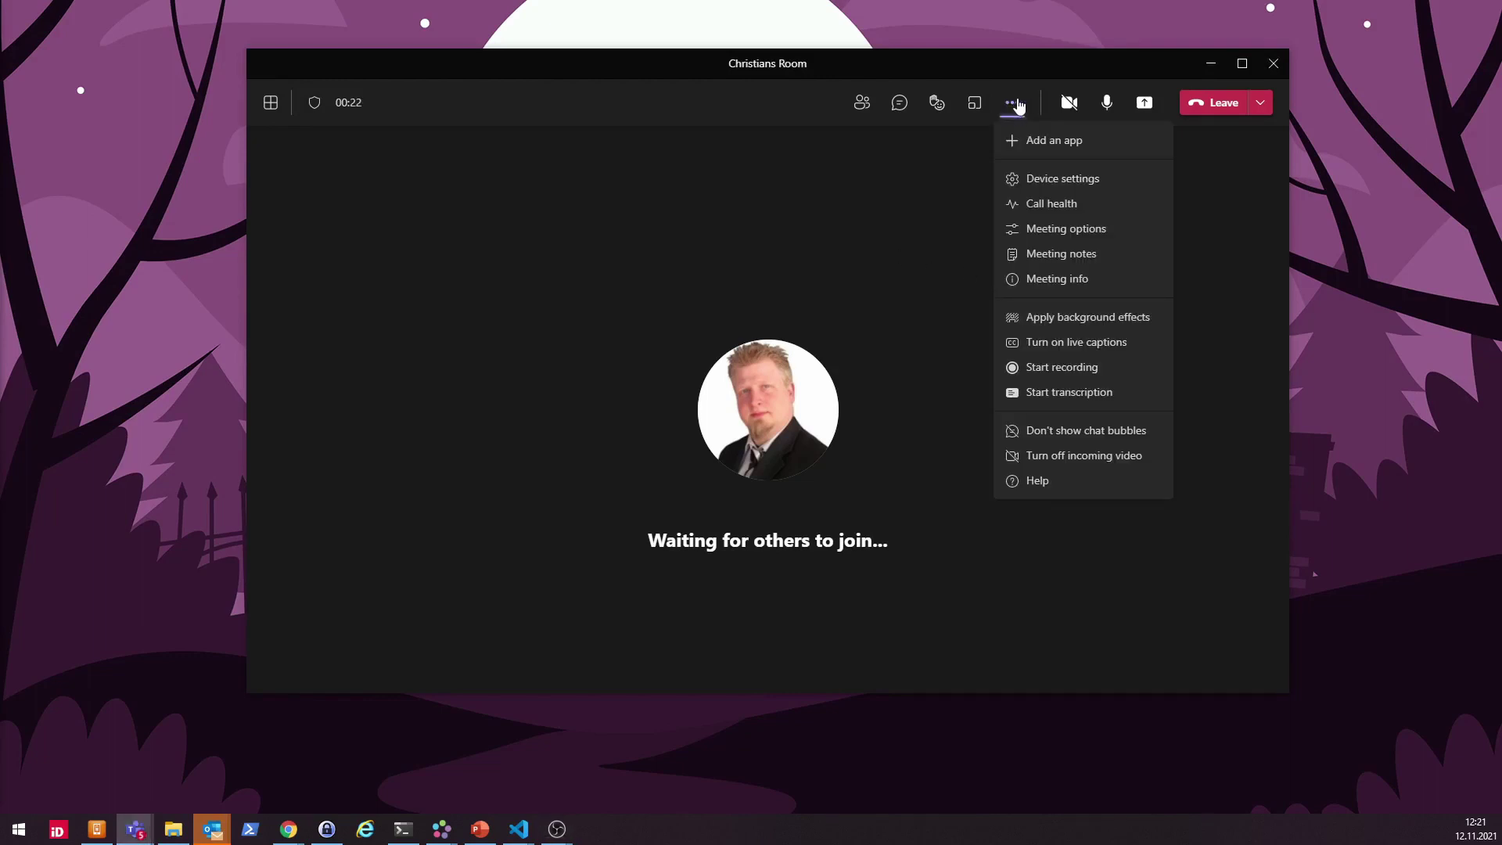
click(1083, 180)
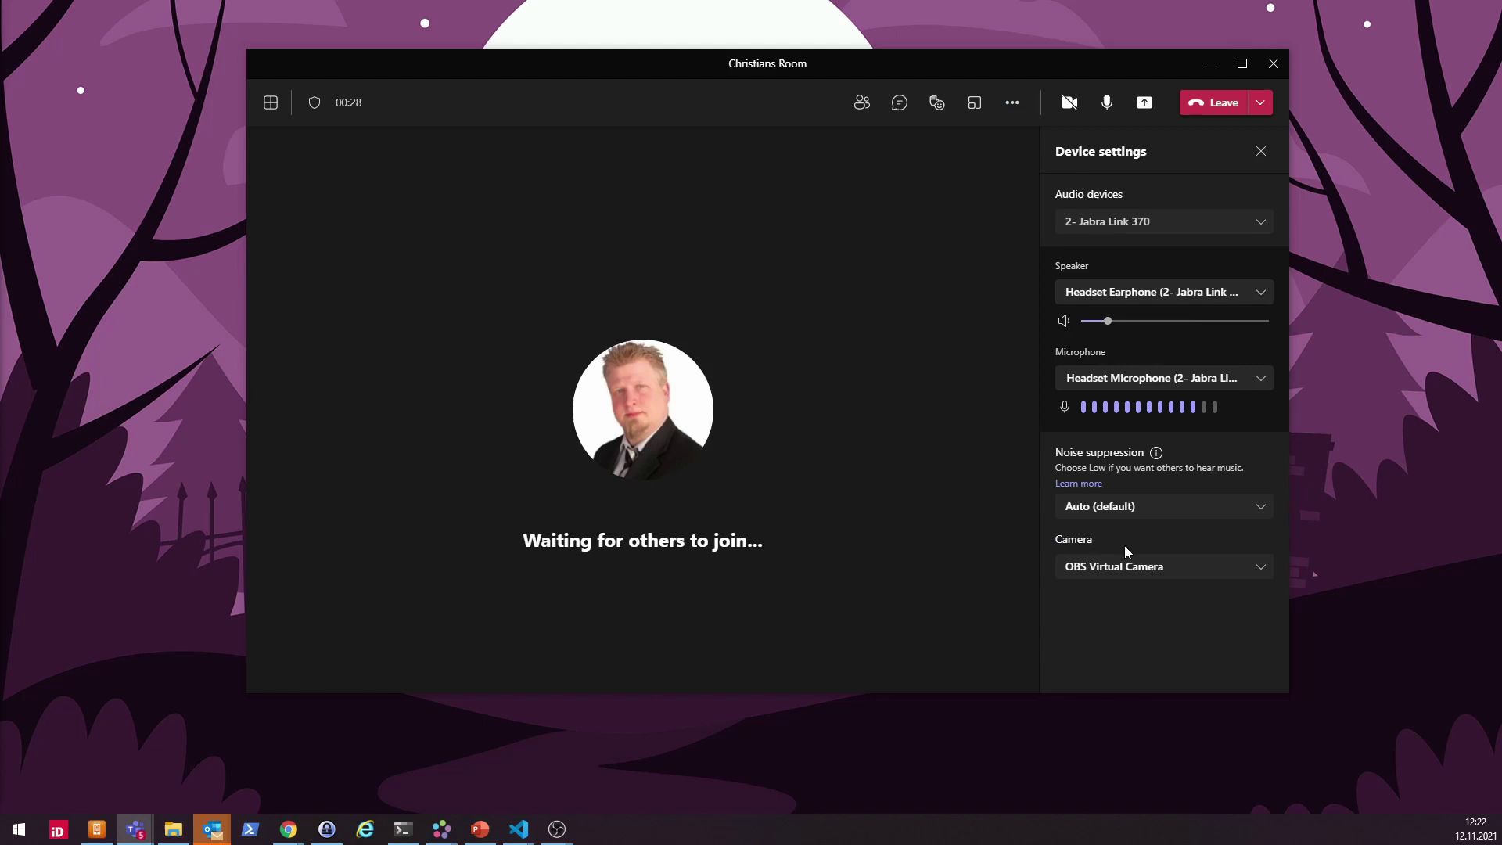
click(1138, 572)
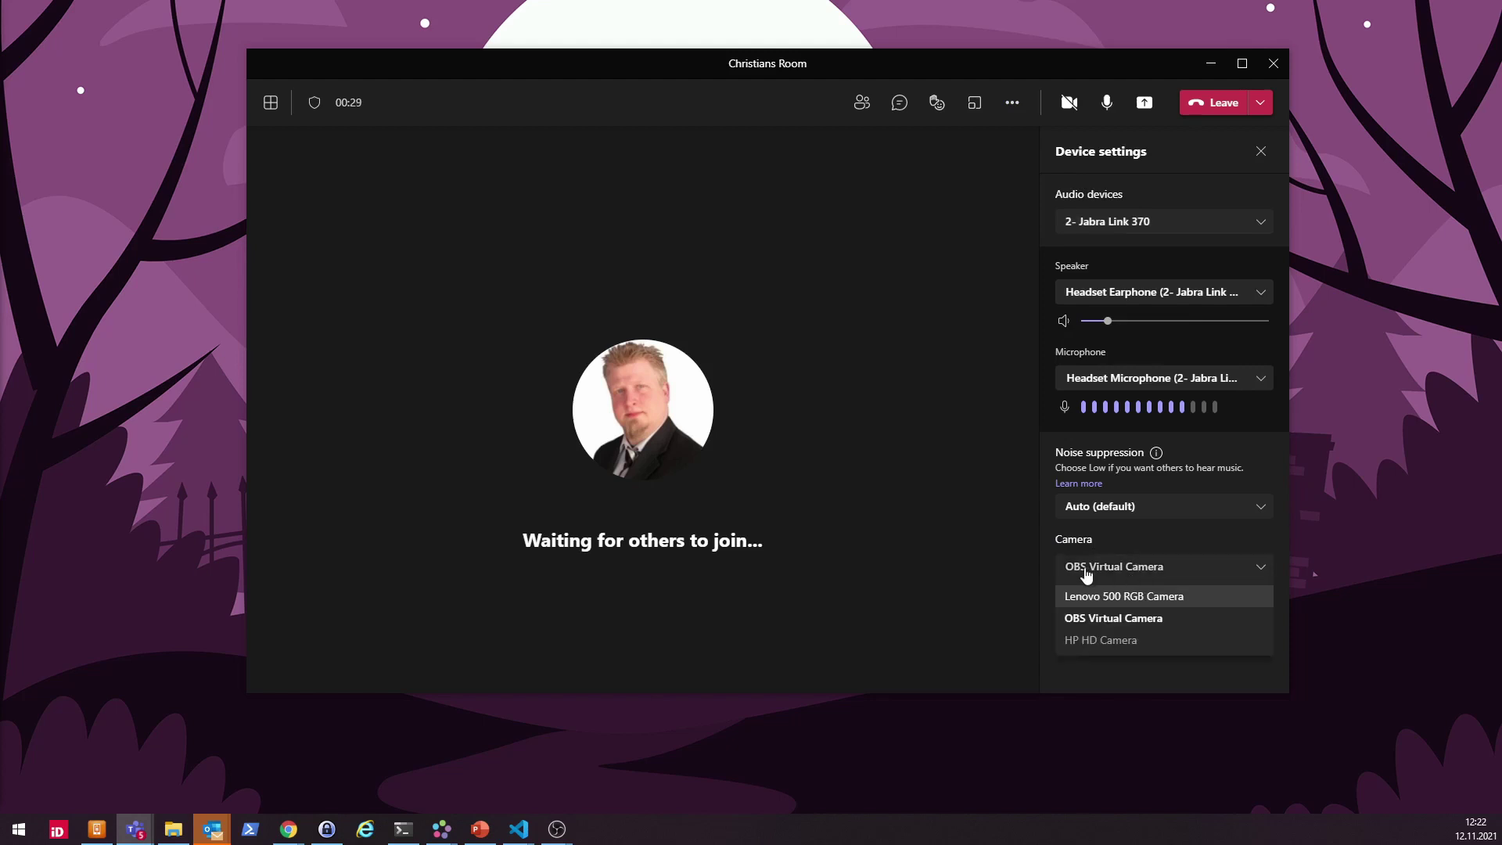
click(1139, 620)
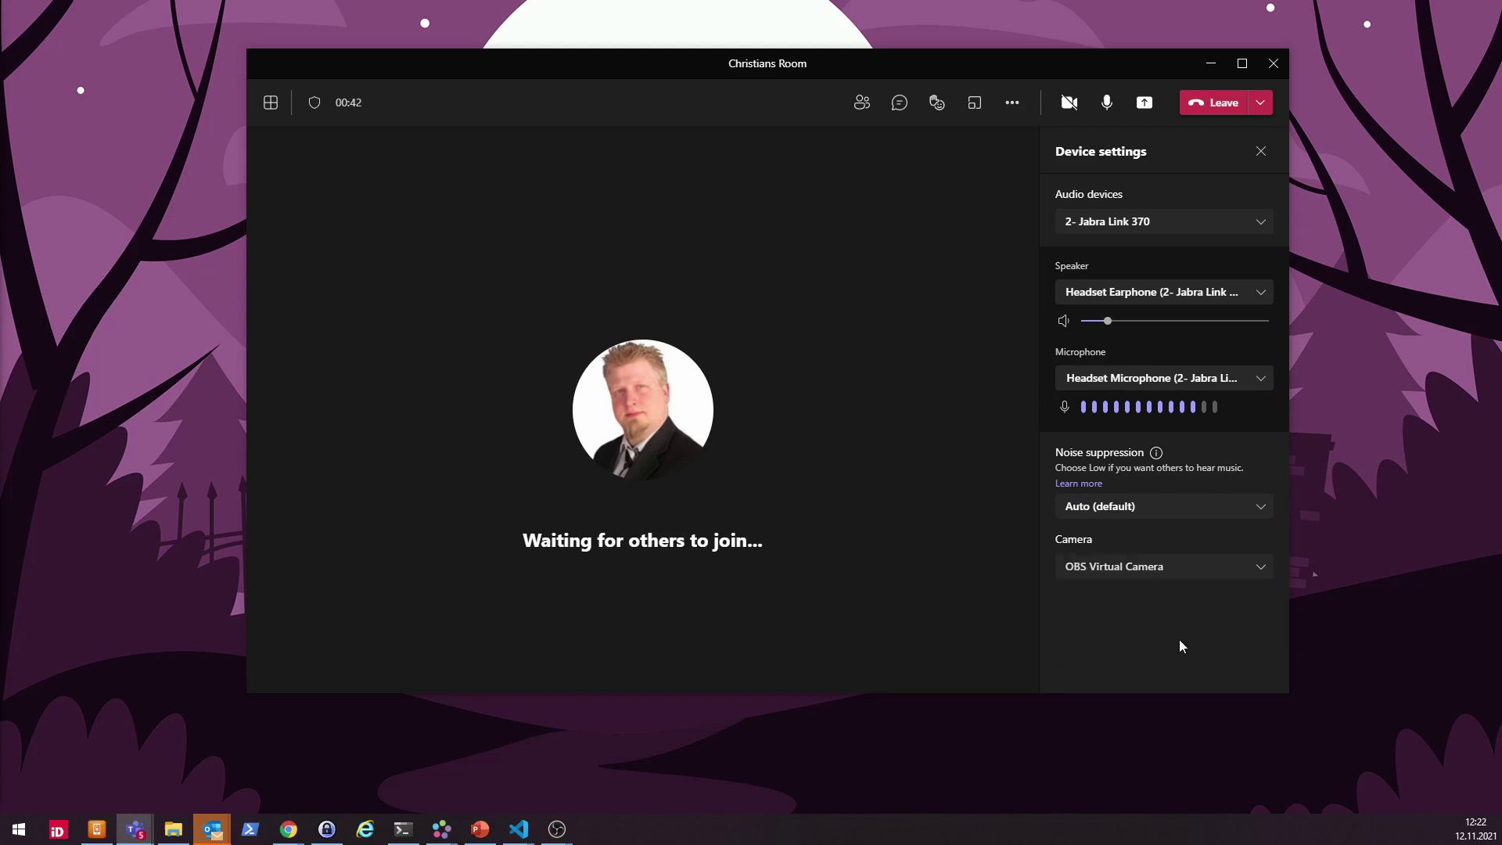
click(1066, 104)
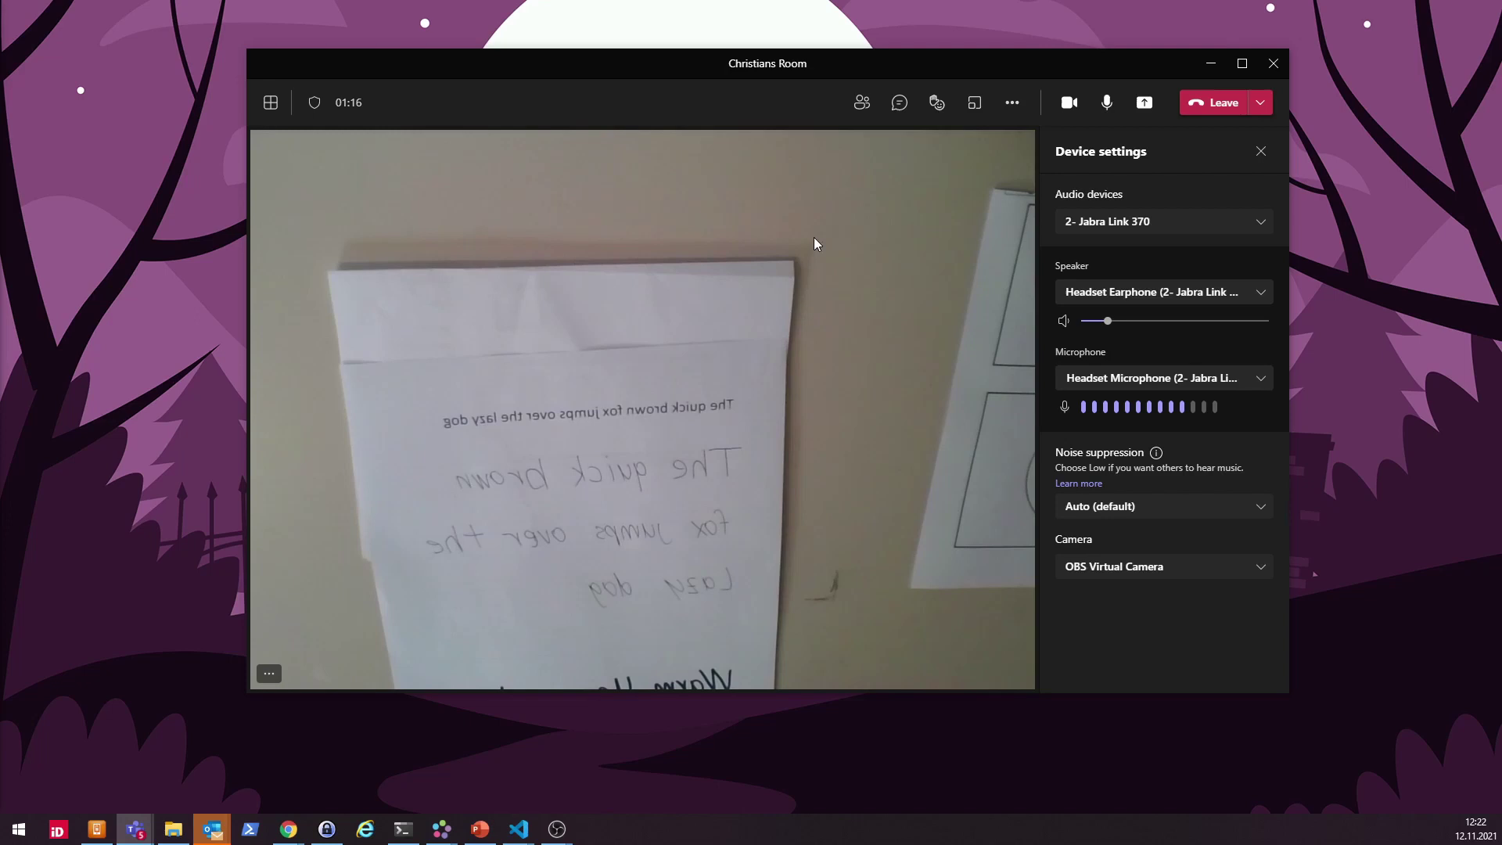
- Check the desk video's options, then switch the Teams camera off
right_click(795, 217)
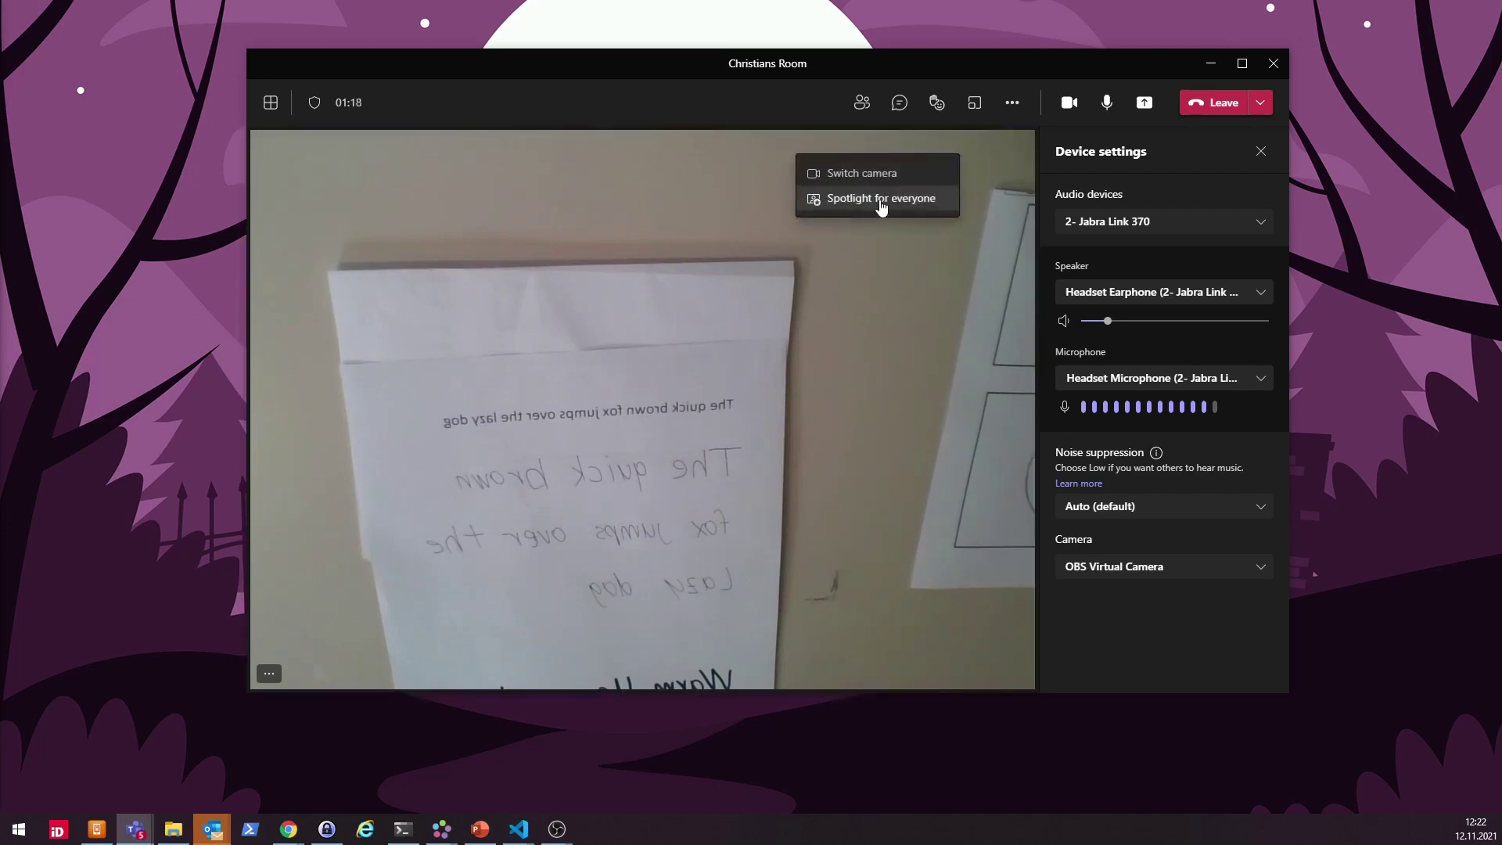
click(881, 342)
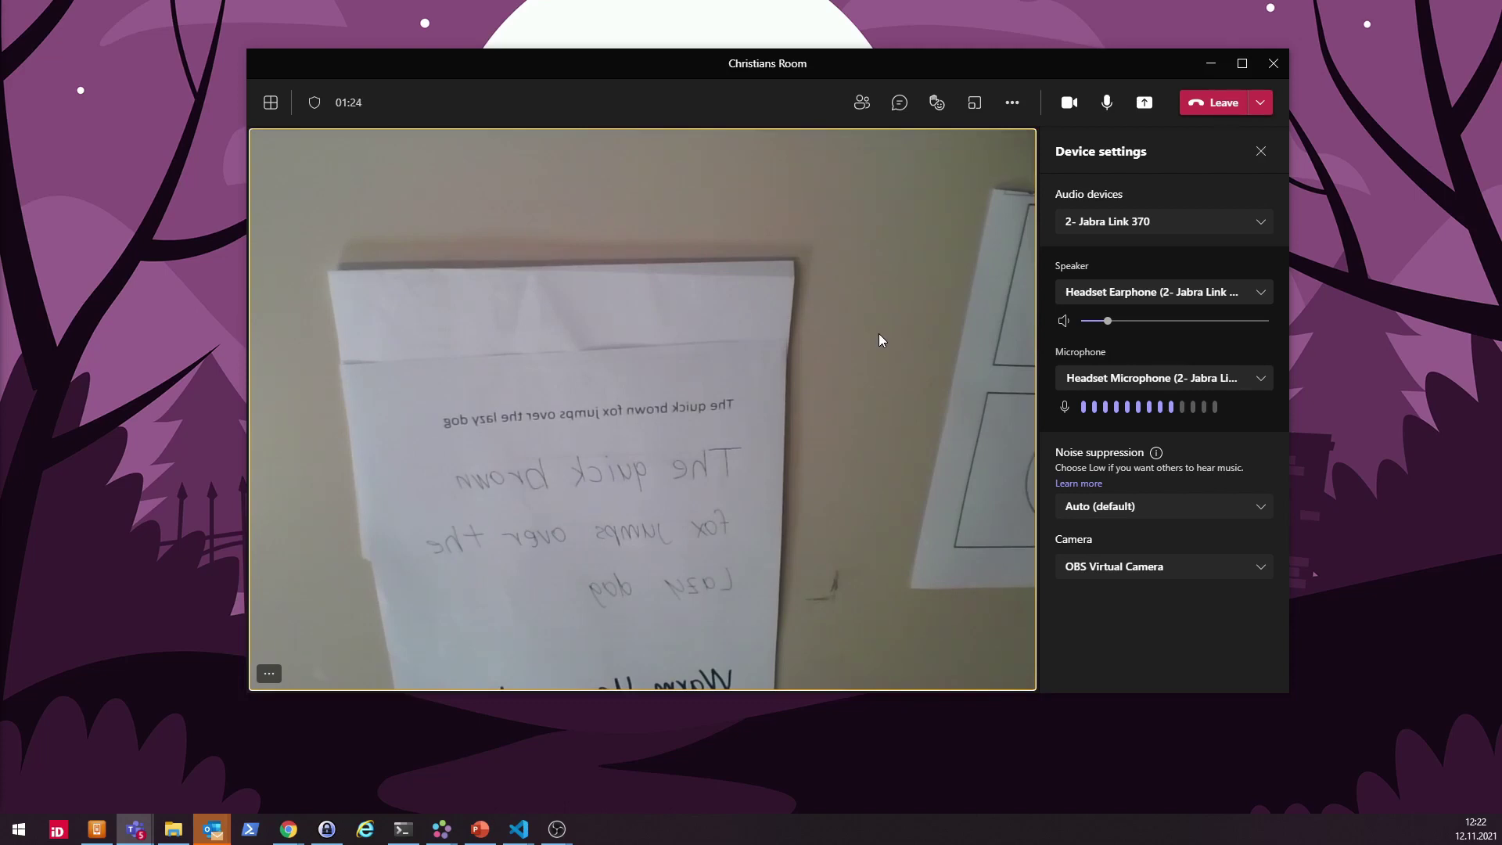
click(1066, 104)
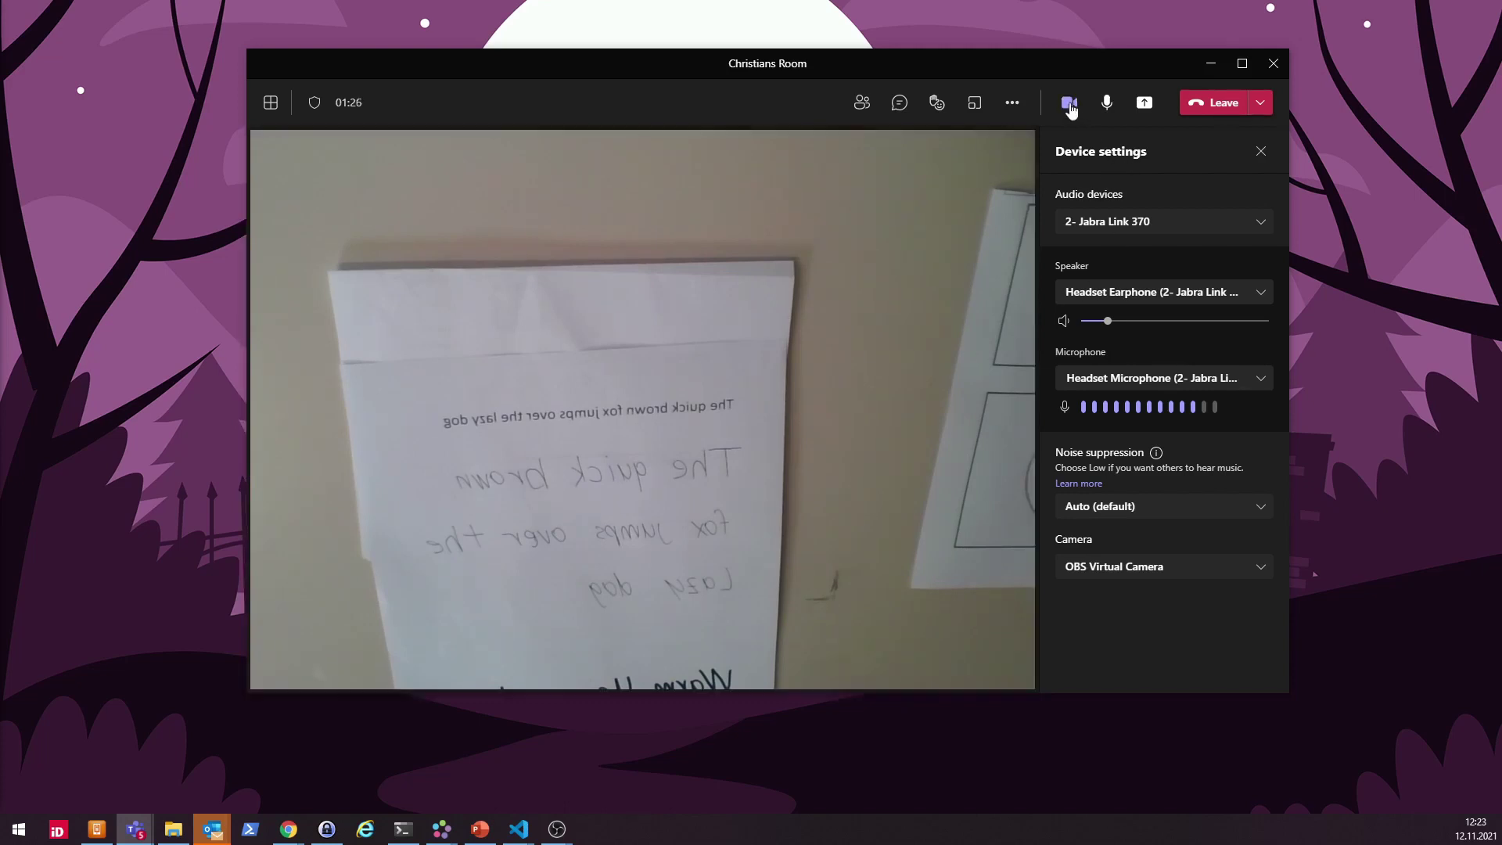
- Share the OBS Virtual Camera feed through Content from camera > Video
click(1012, 104)
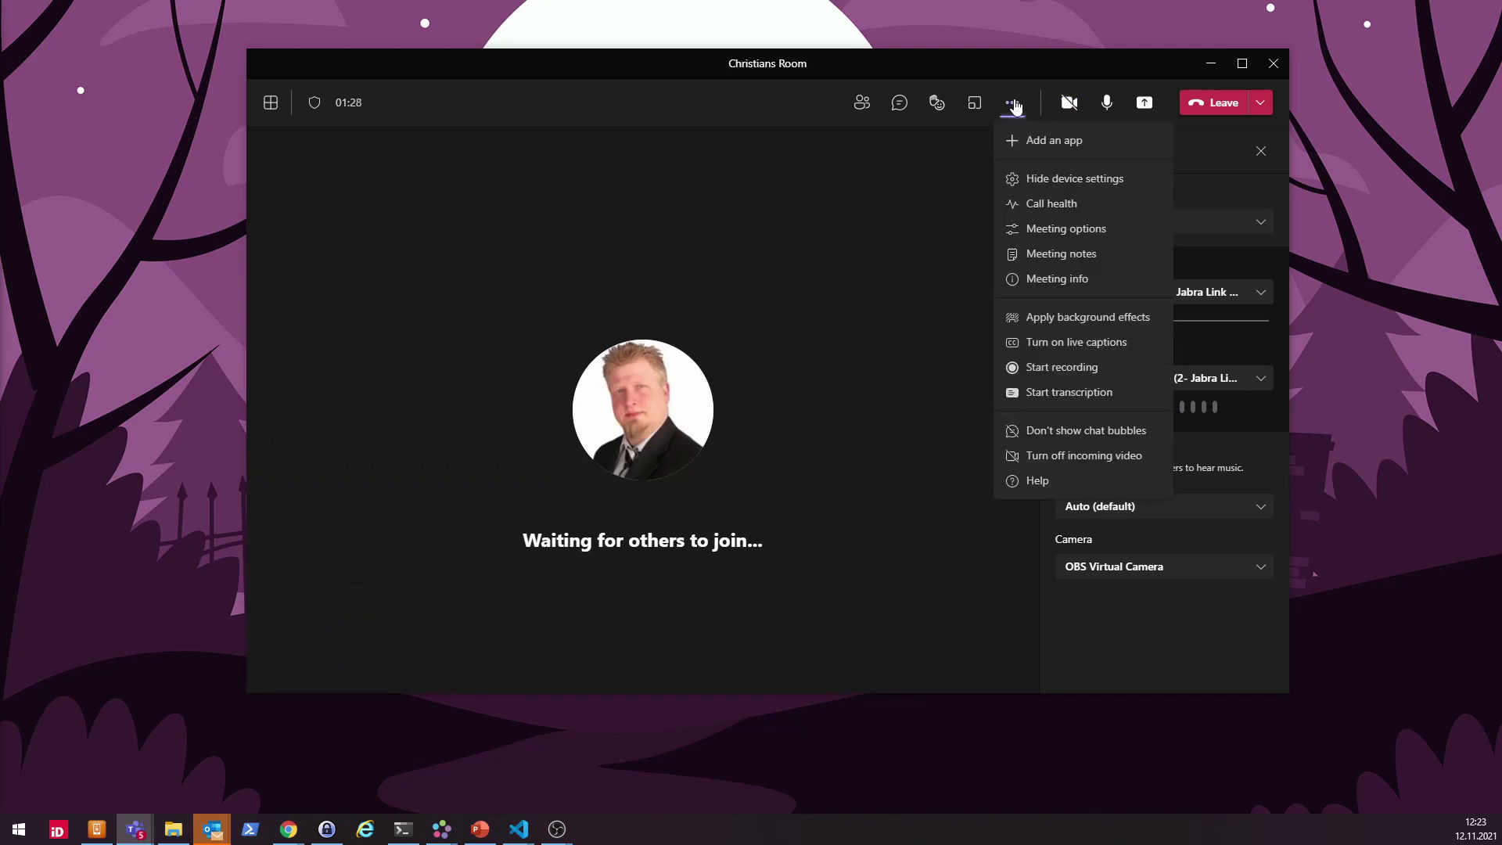
click(1142, 104)
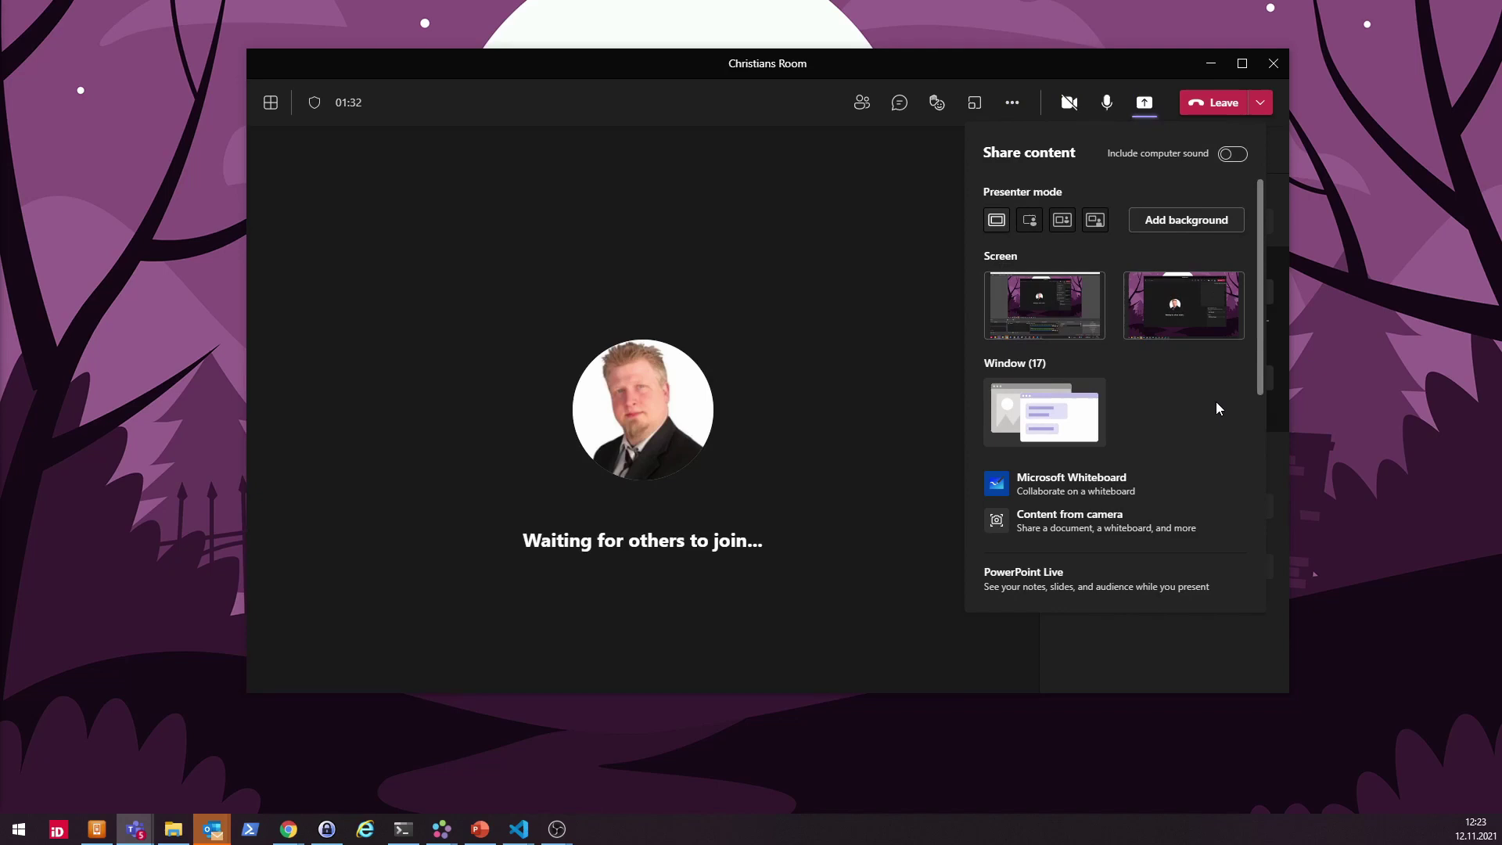
click(1056, 531)
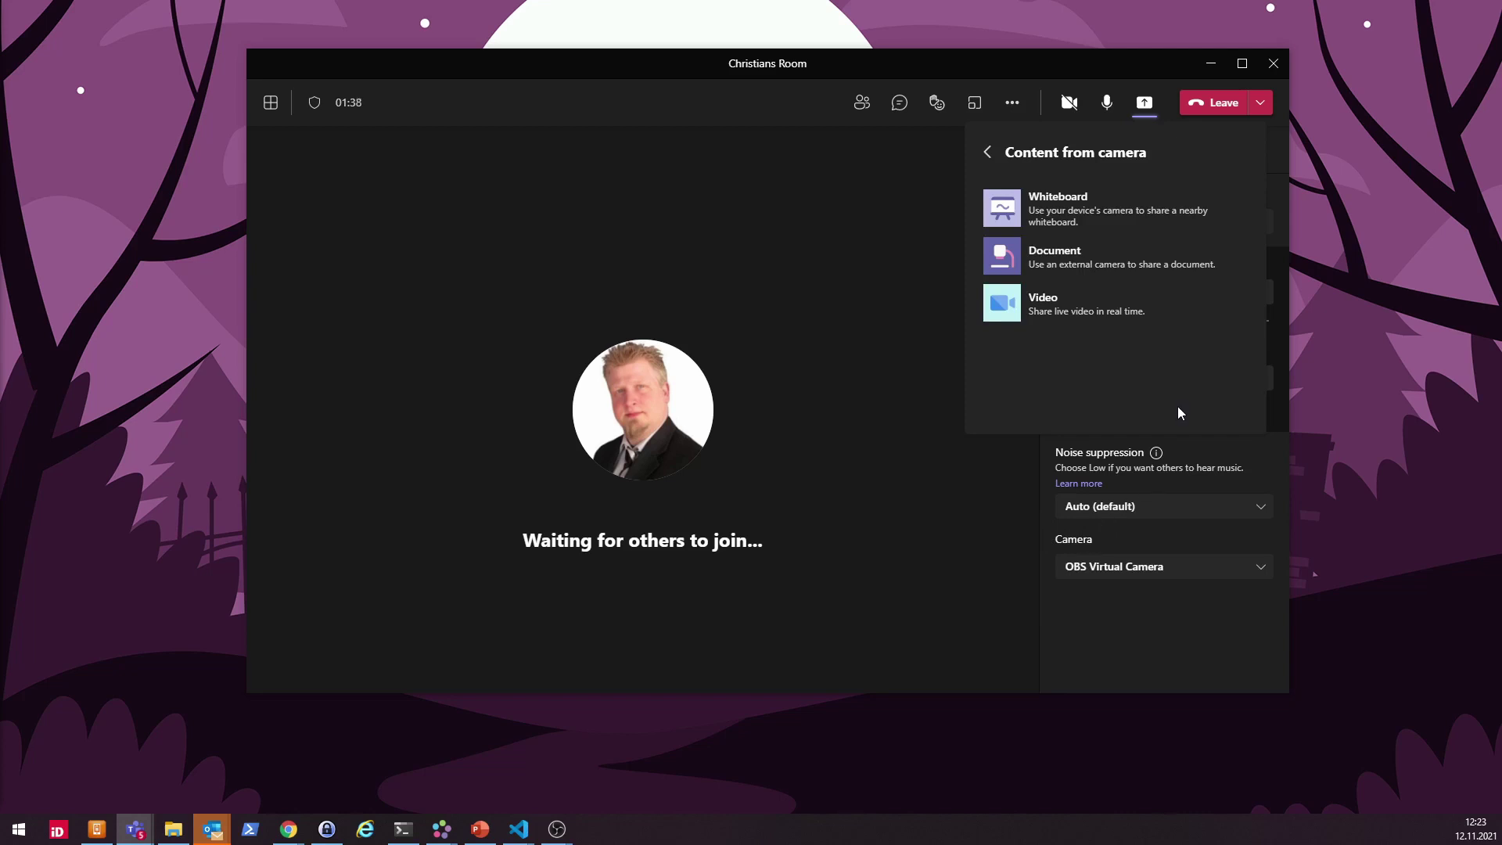
click(1167, 310)
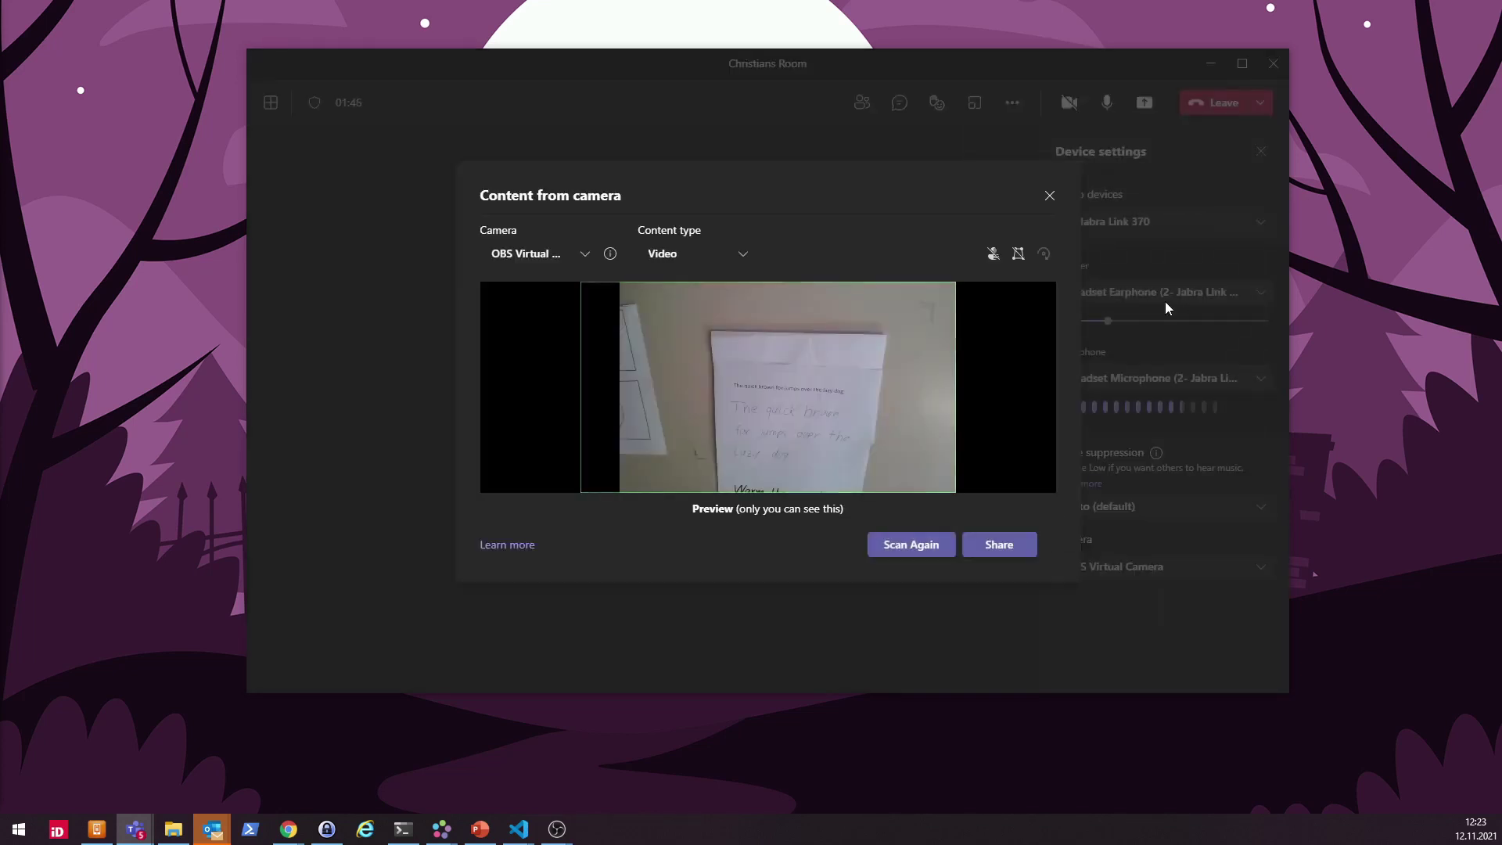
click(992, 552)
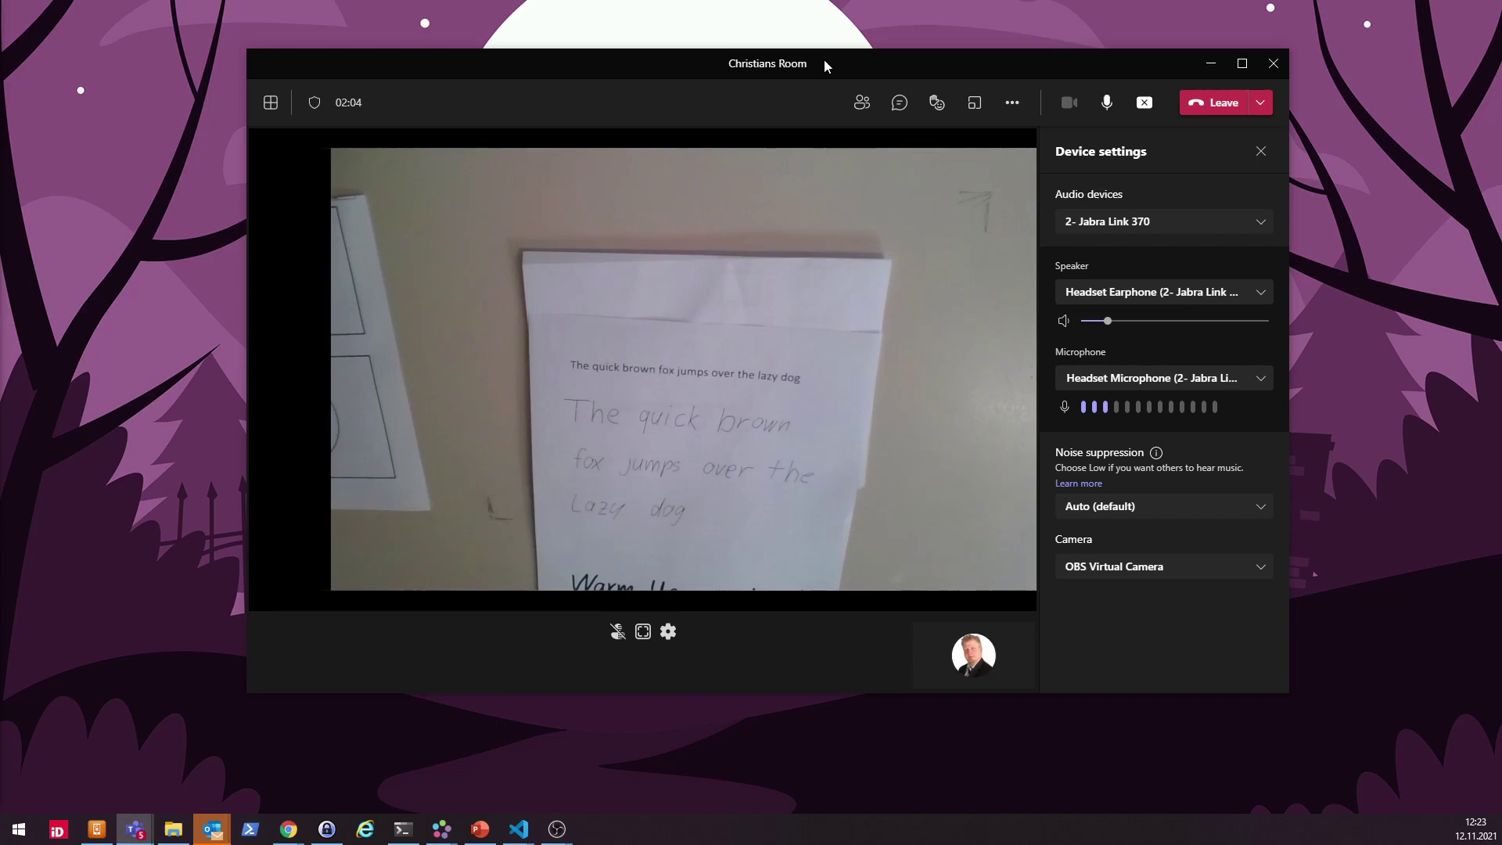
- Move Teams aside, bring OBS forward in a smaller window, and select the Pause scene
drag(832, 57, 1150, 72)
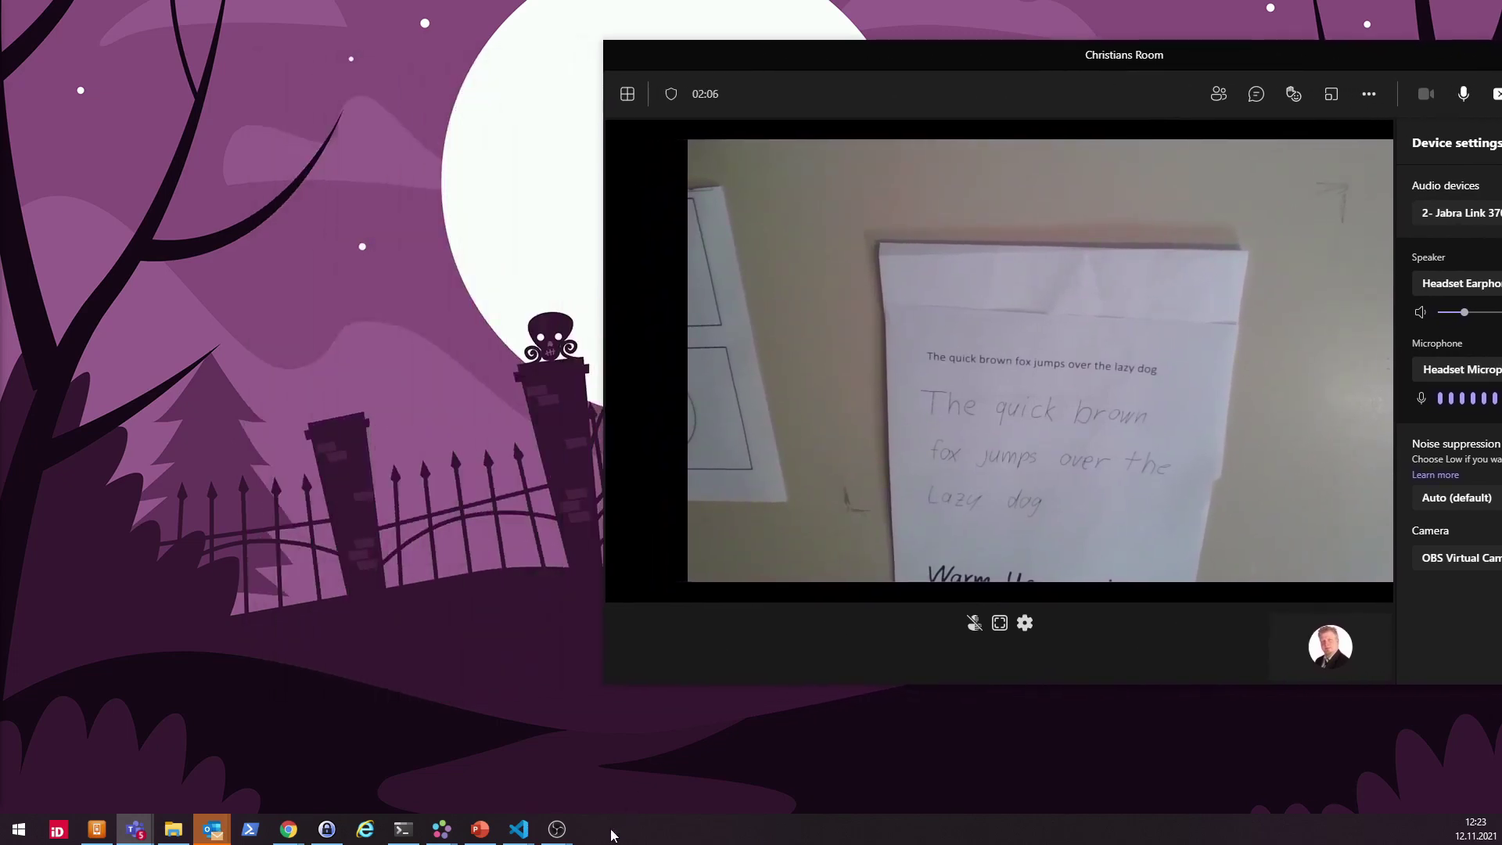
mouse_move(556, 829)
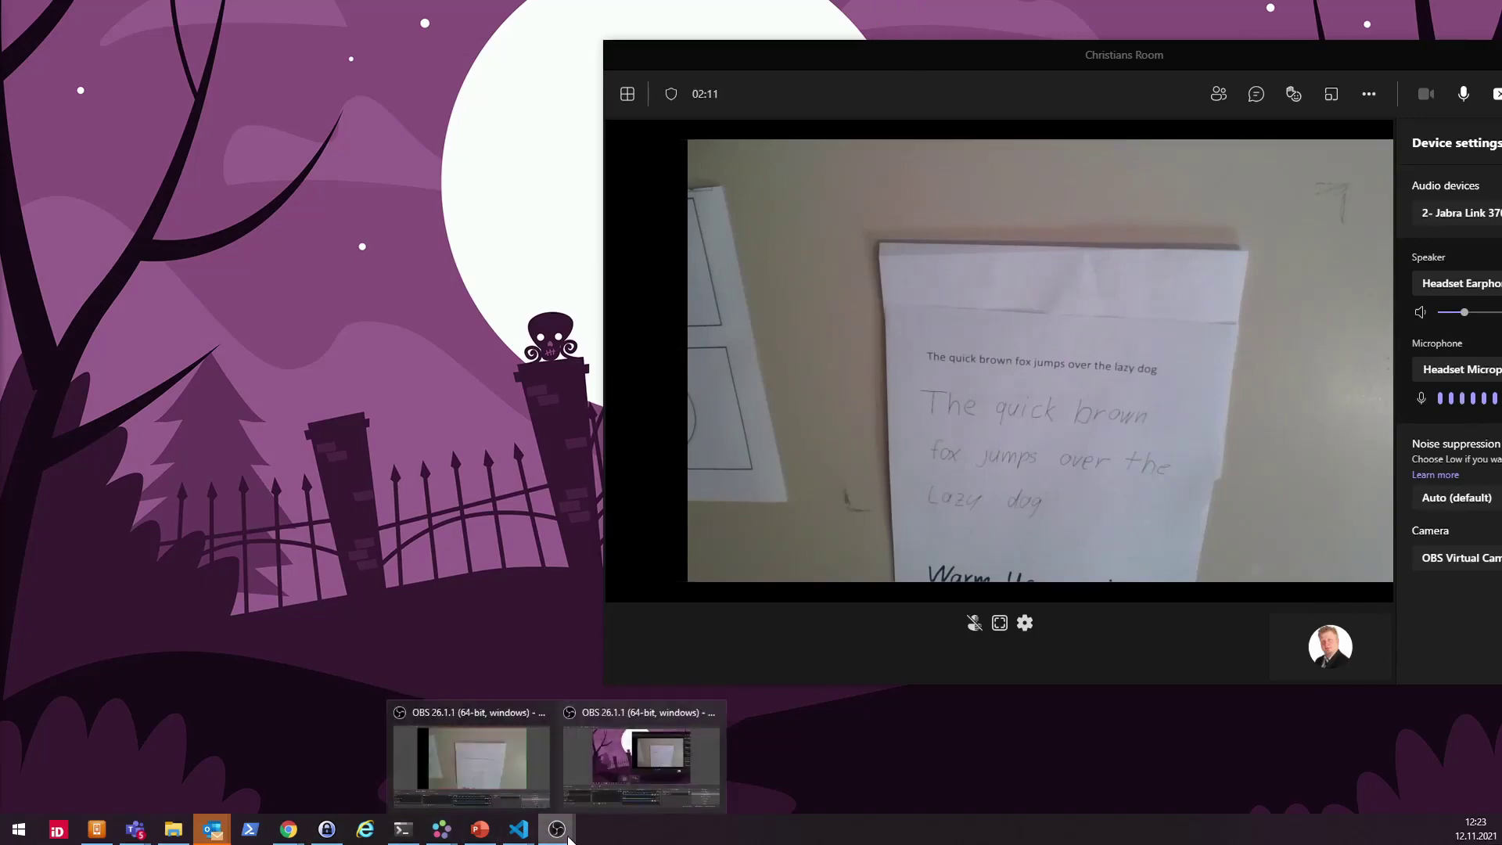
click(500, 778)
drag(785, 9, 362, 152)
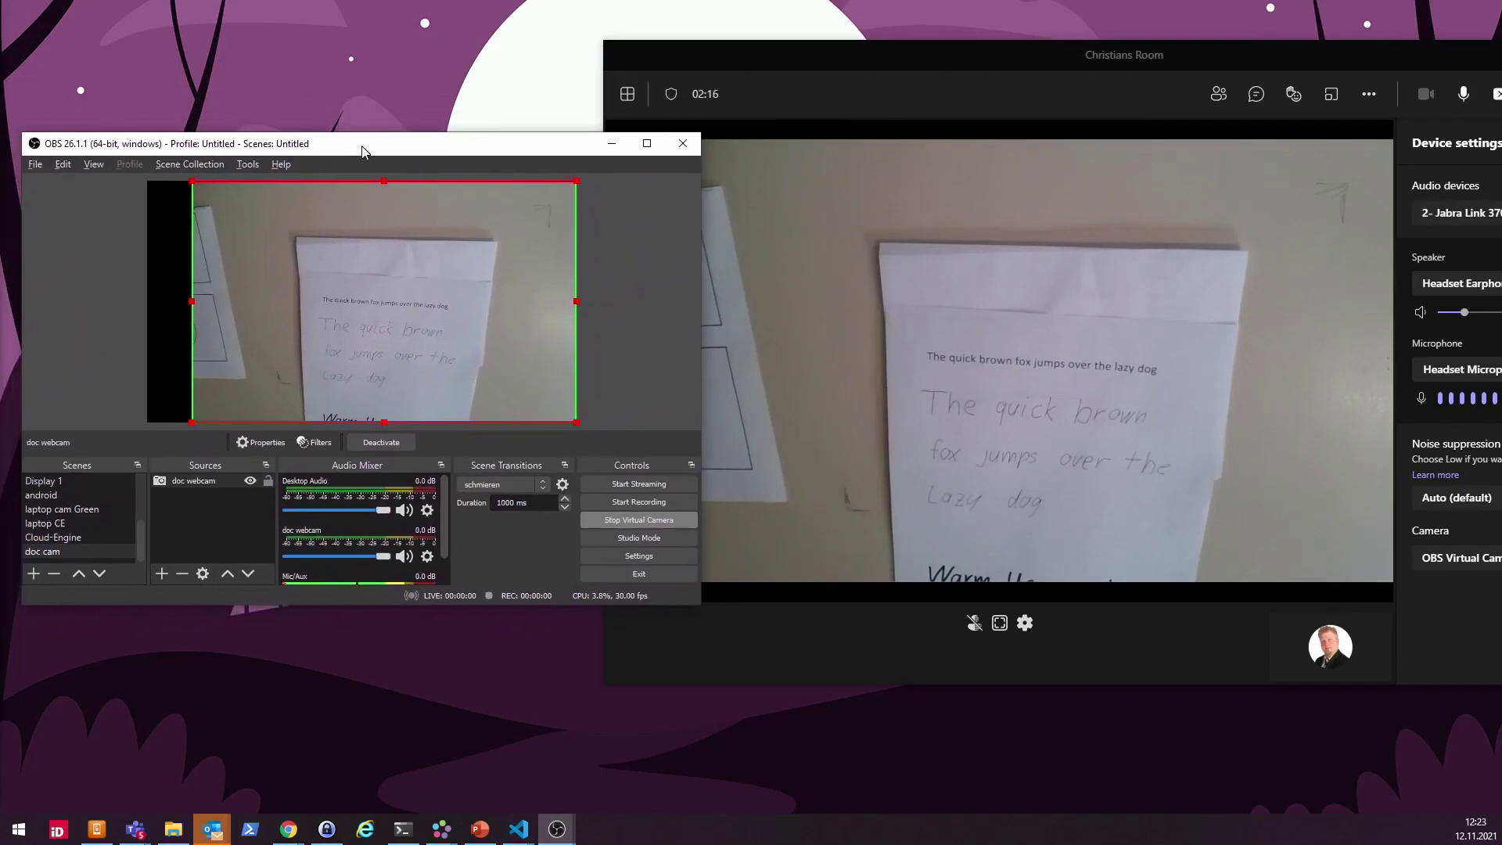
scroll(69, 490, up, 5)
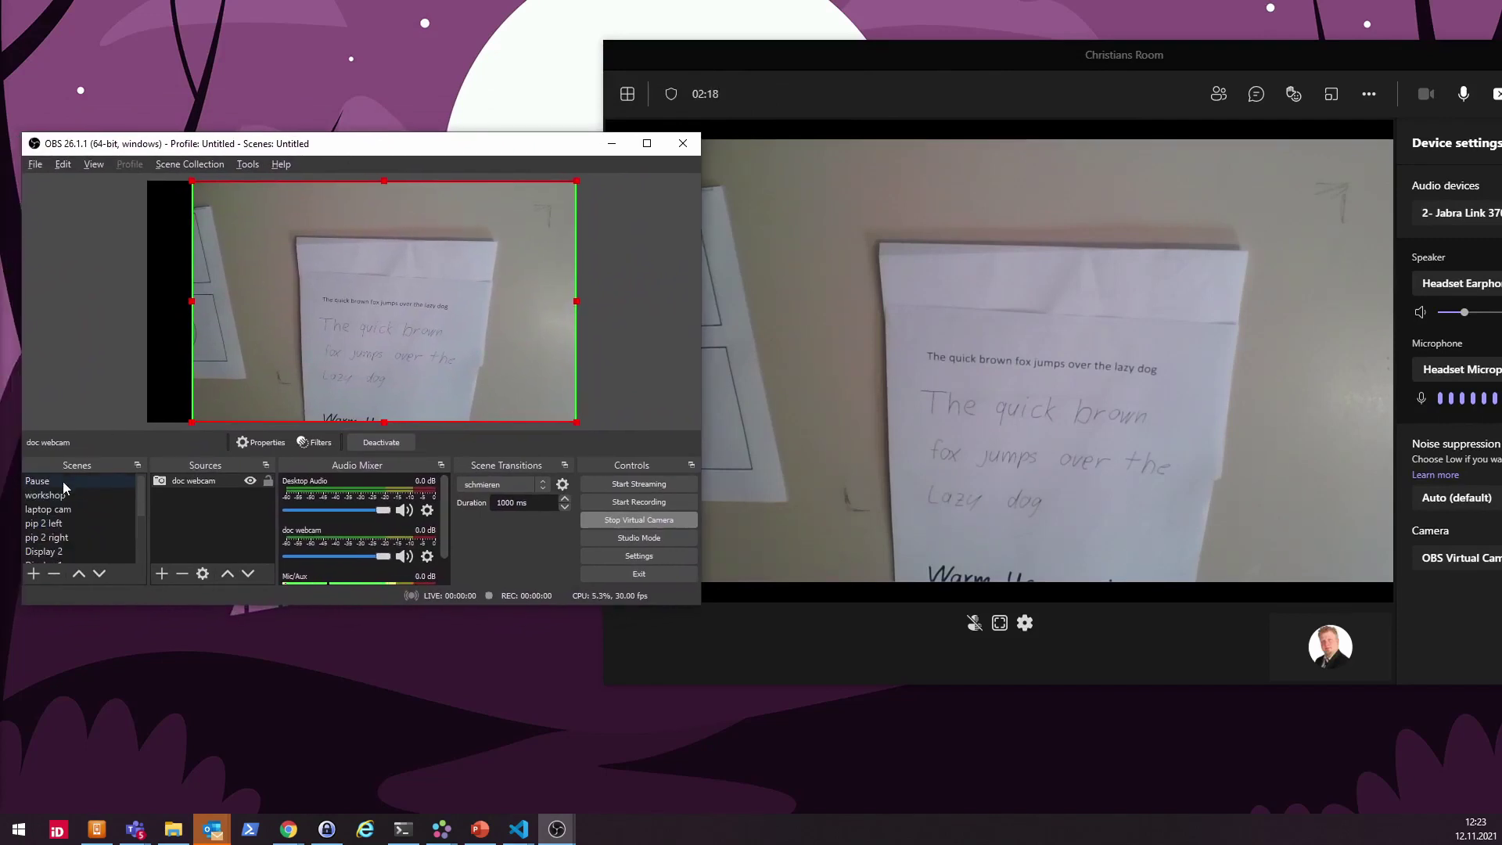
click(62, 481)
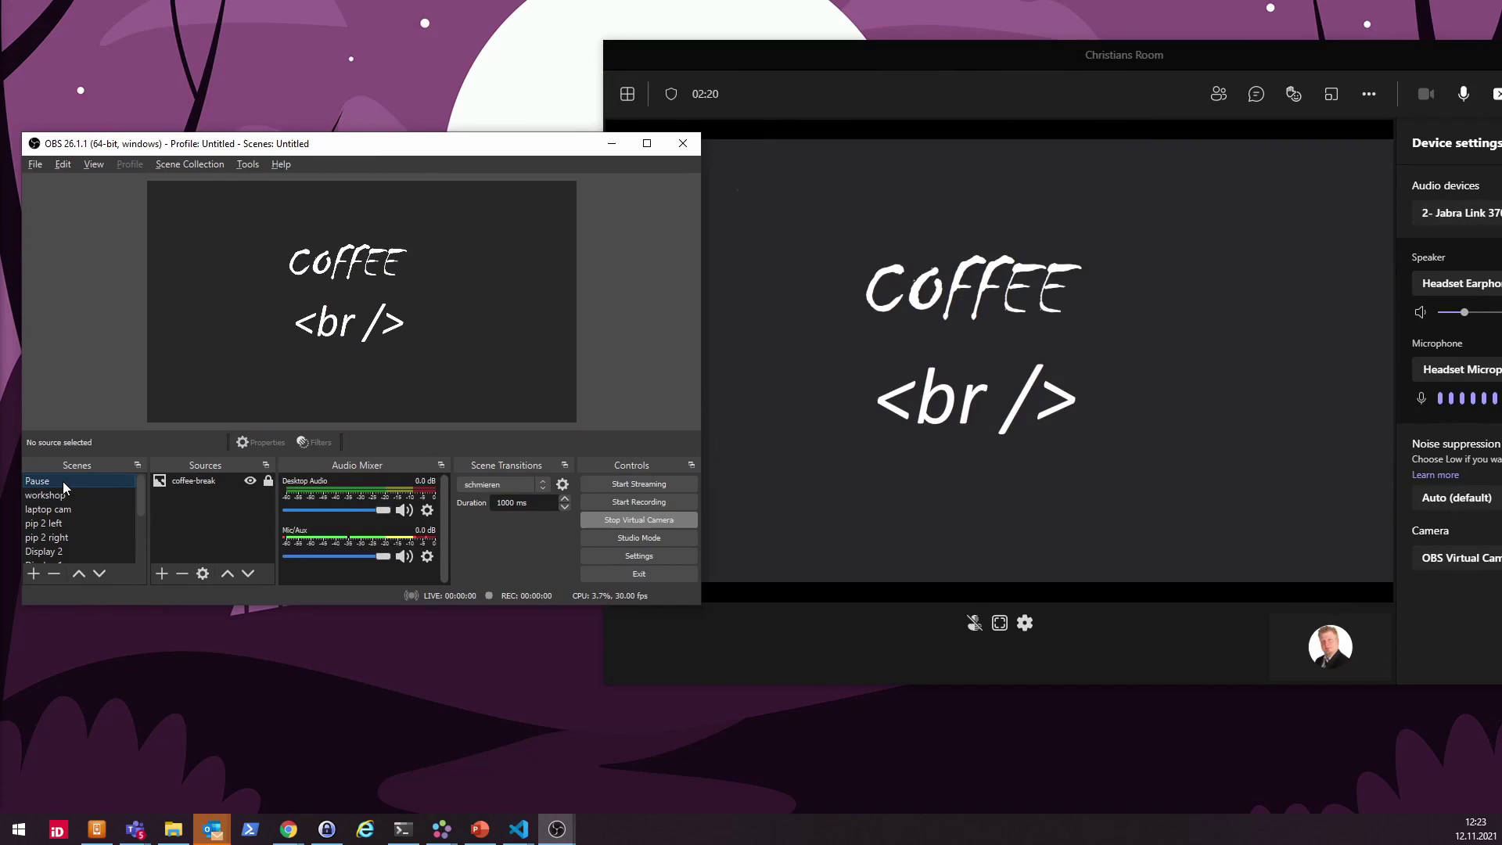